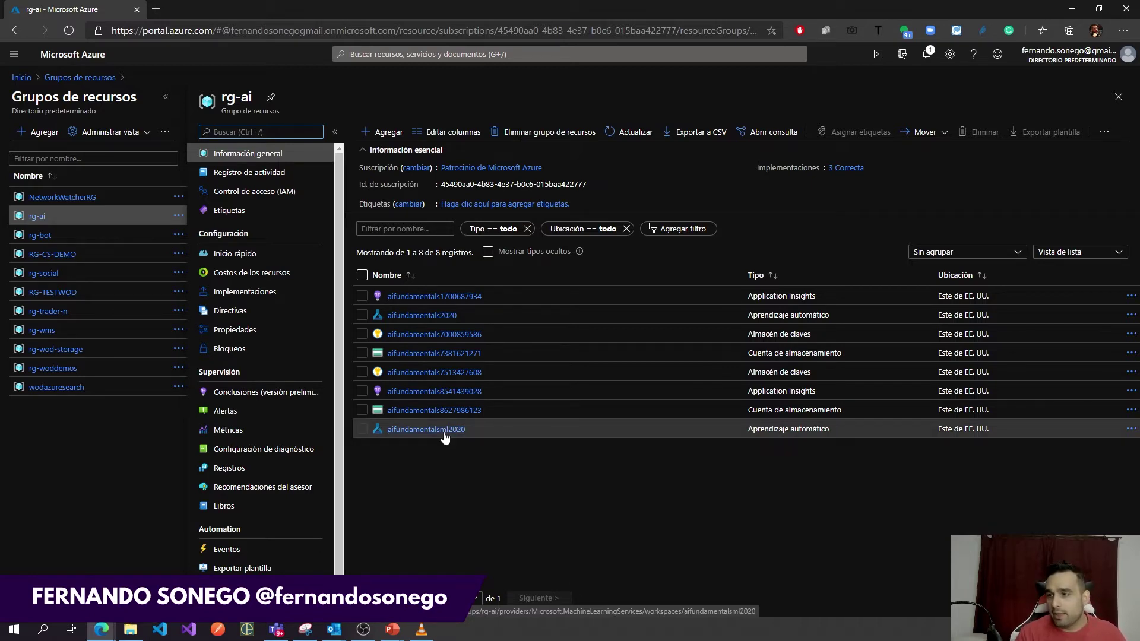
- Open the aifundamentalsml2020 workspace from the rg-ai resource group, launch its Machine Learning Studio and go to the compute (Proceso) page
{"action": "left_click", "coordinate": [445, 436]}
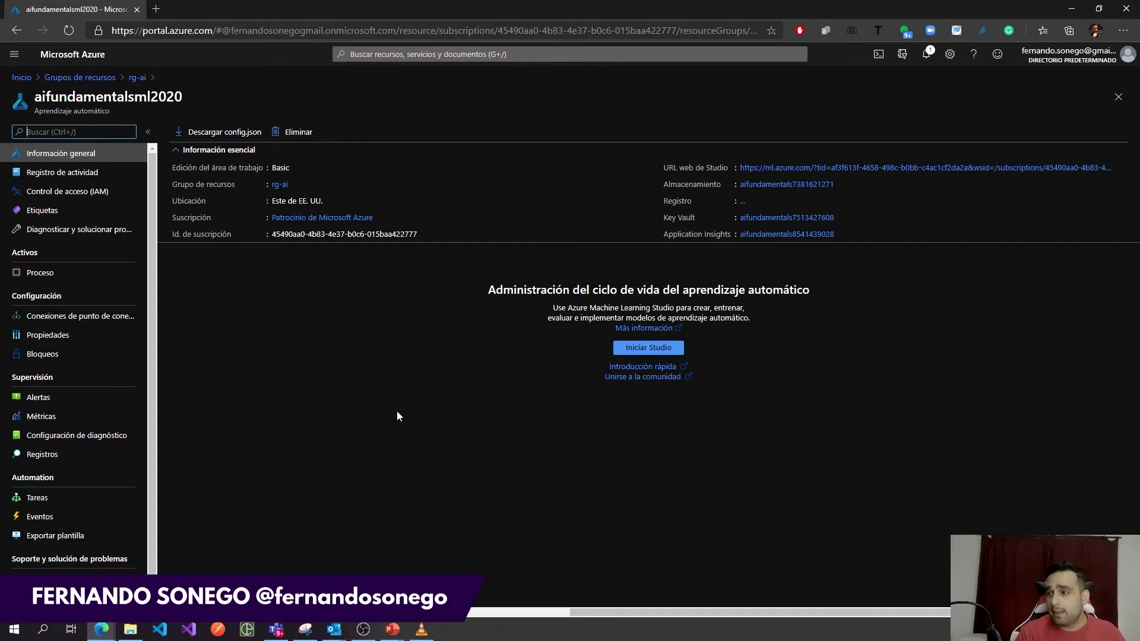
{"action": "left_click", "coordinate": [635, 348]}
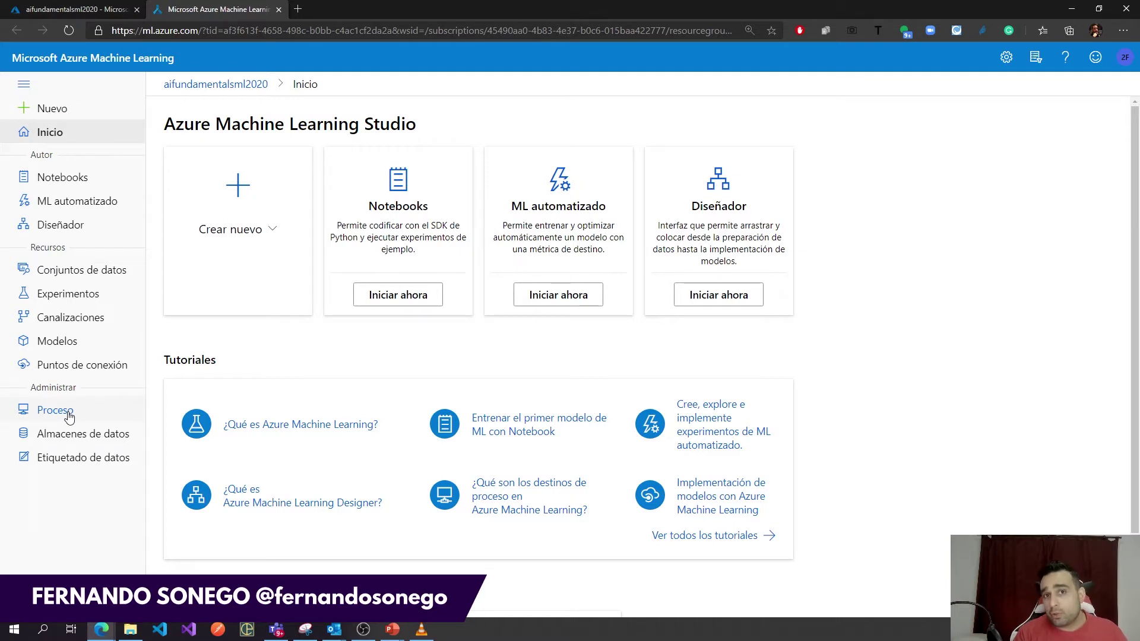
{"action": "left_click", "coordinate": [55, 410]}
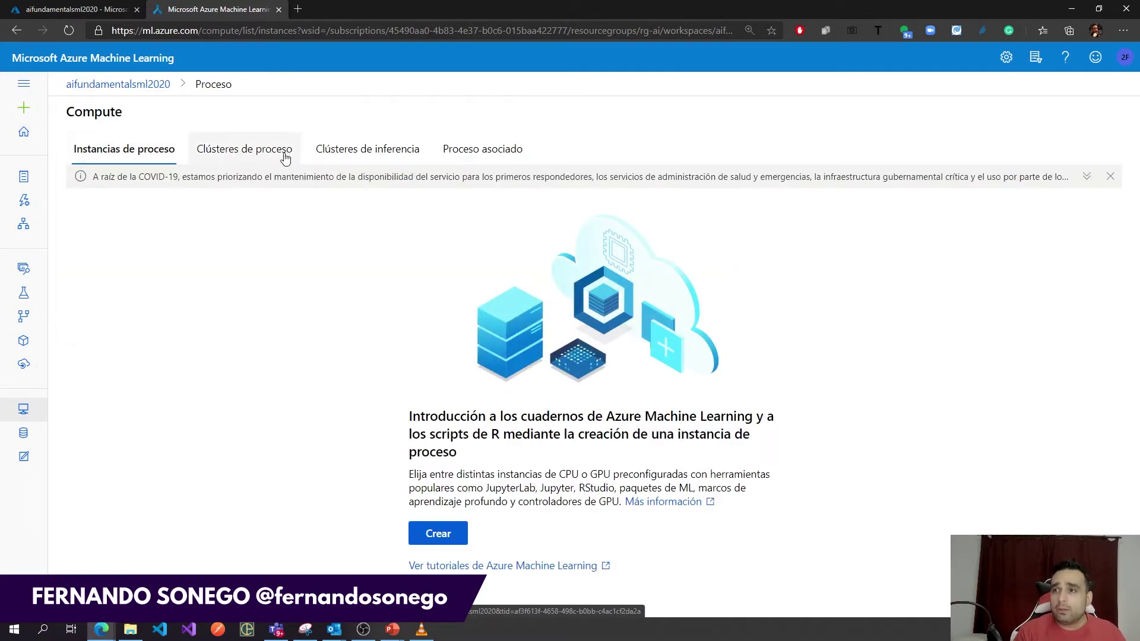
- Review the available compute categories: instances, compute clusters, inference clusters and attached compute, ending on compute instances
{"action": "left_click", "coordinate": [367, 149]}
{"action": "left_click", "coordinate": [496, 149]}
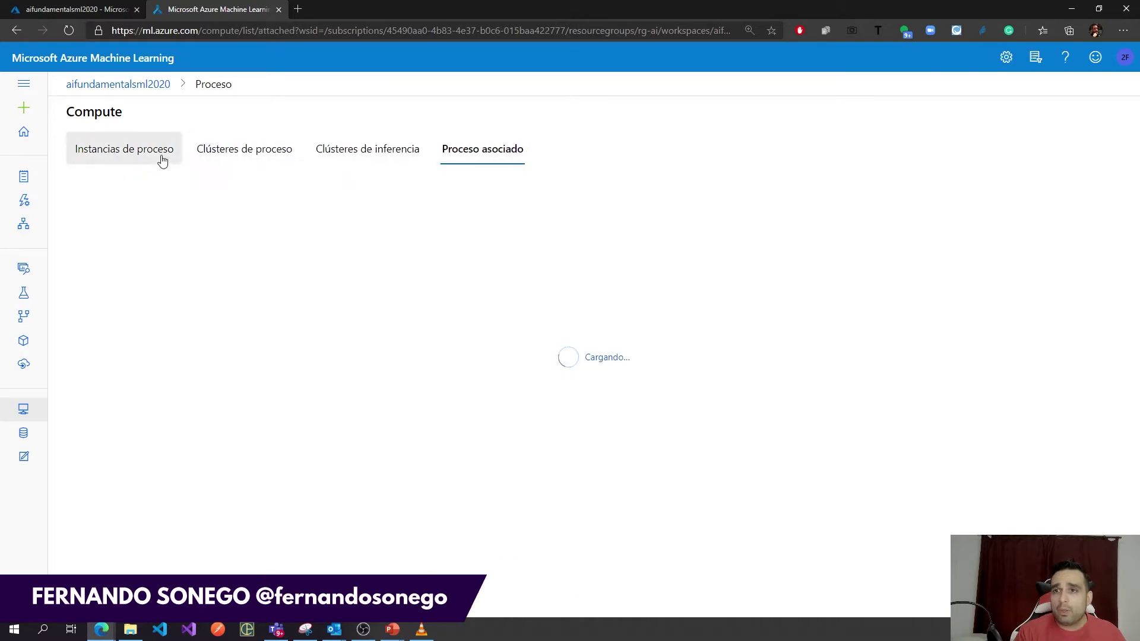
{"action": "left_click", "coordinate": [162, 159]}
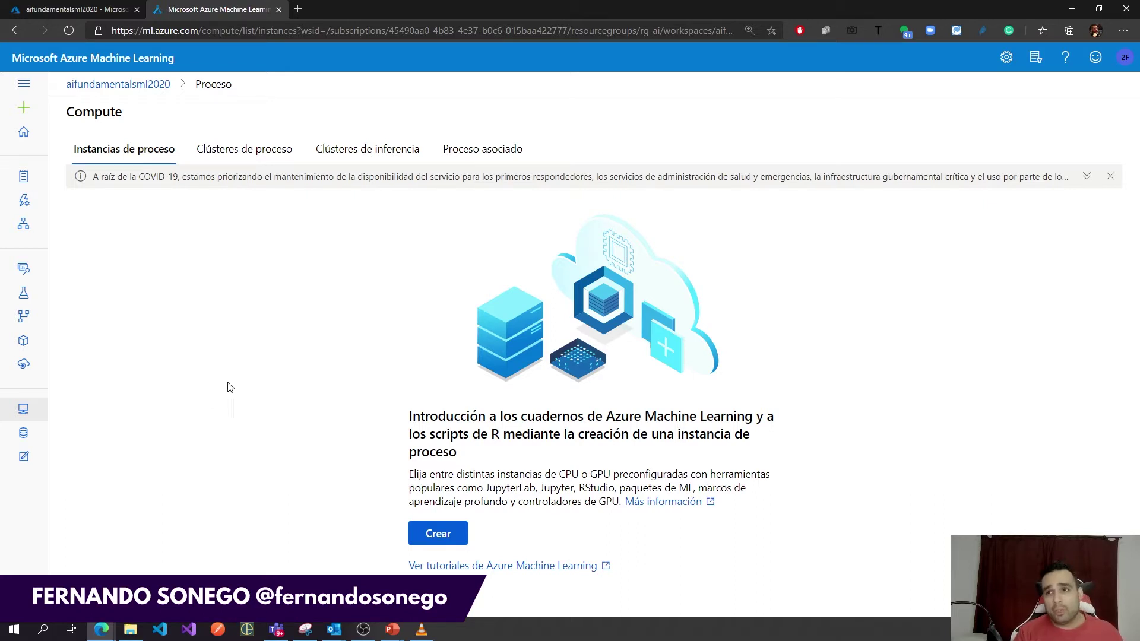
{"action": "left_click", "coordinate": [275, 155]}
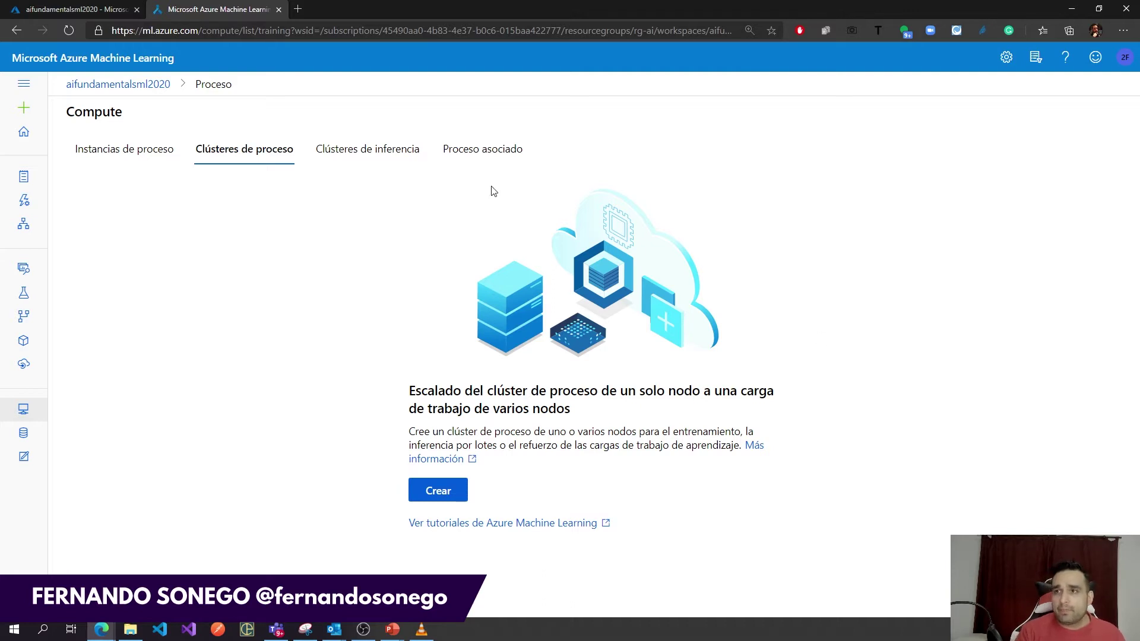
{"action": "left_click", "coordinate": [379, 165]}
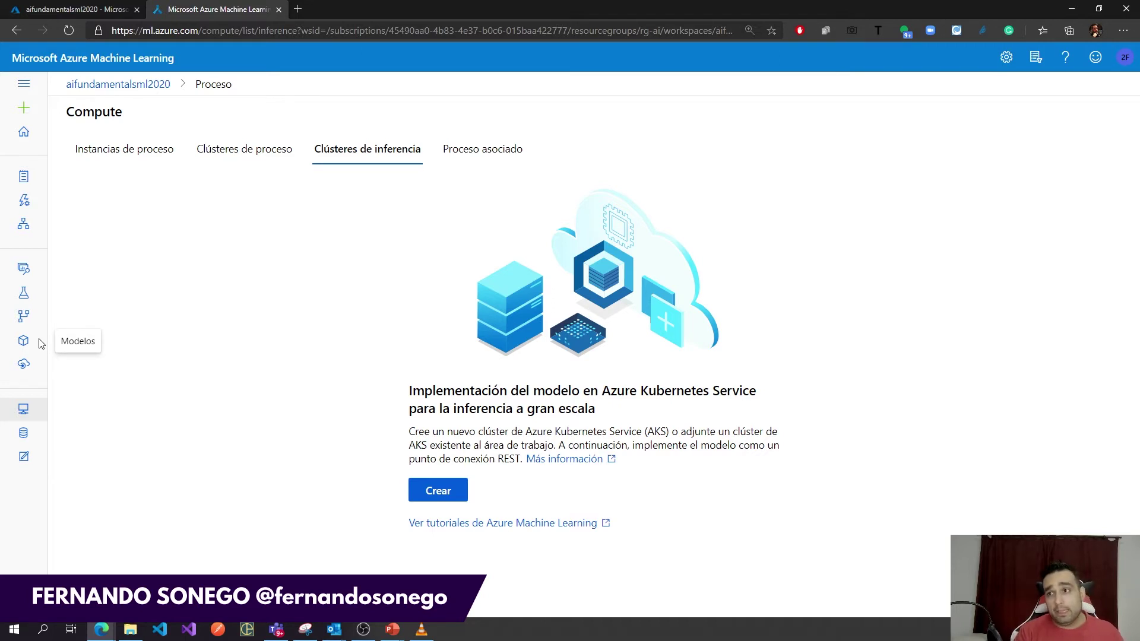
{"action": "left_click", "coordinate": [438, 146]}
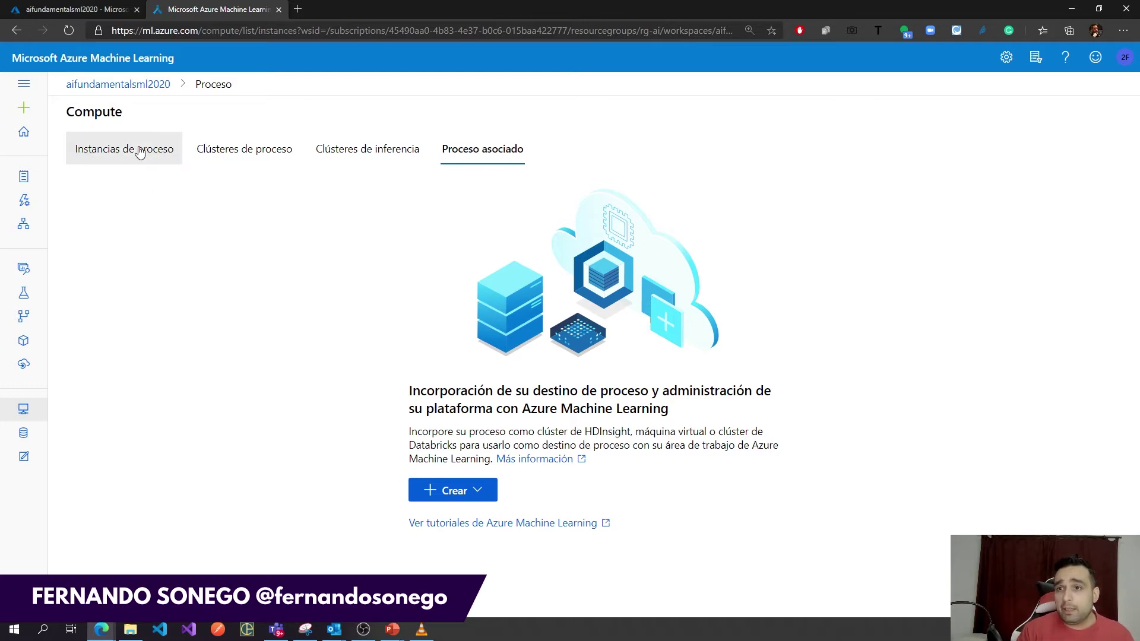
{"action": "left_click", "coordinate": [140, 151]}
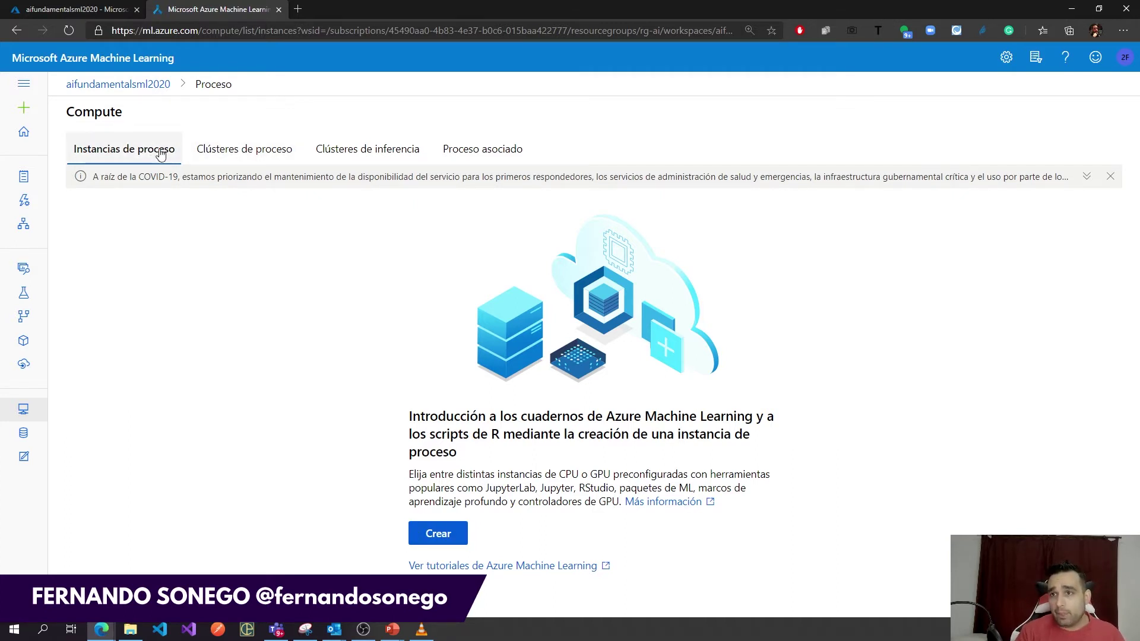
- Start a new compute instance and name it proceso-fer
{"action": "left_click", "coordinate": [449, 537]}
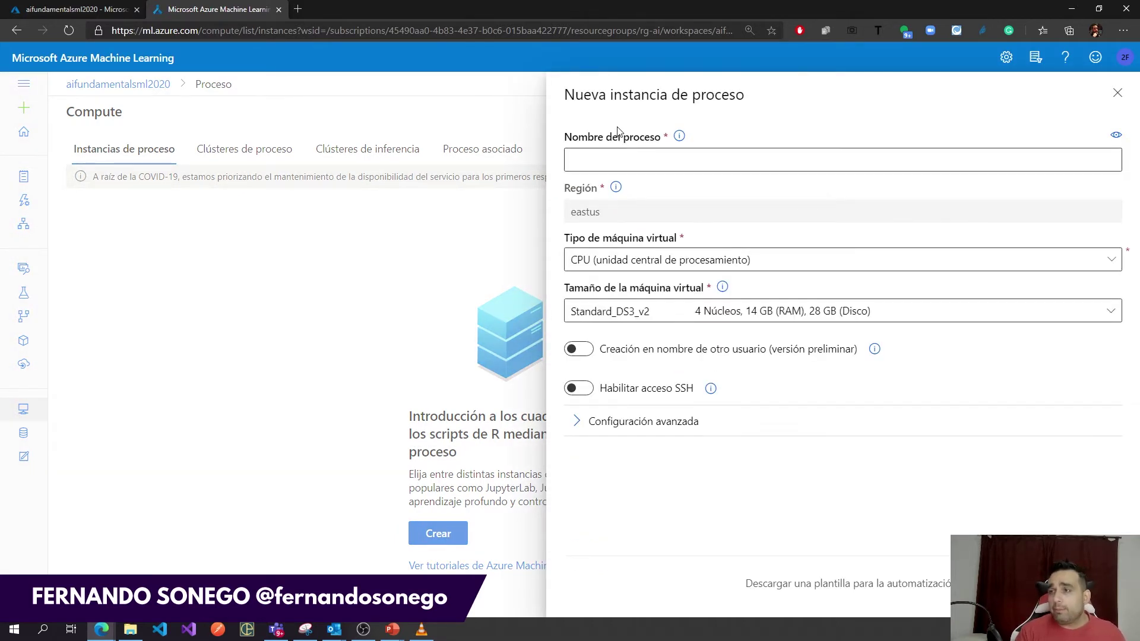
{"action": "left_click", "coordinate": [637, 152]}
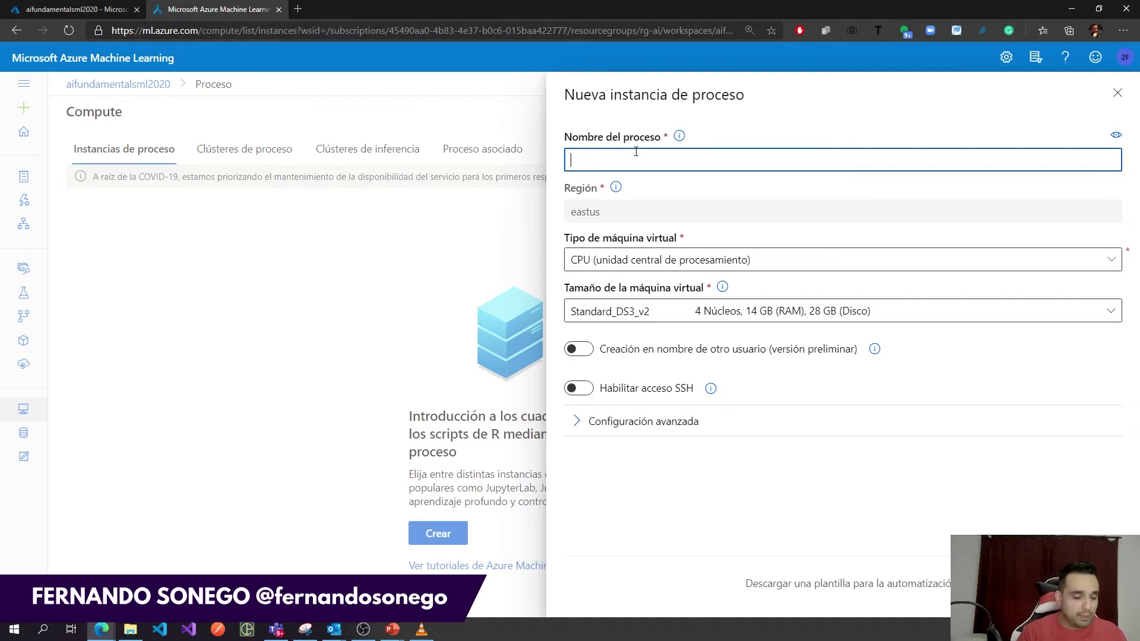
{"action": "type", "text": "proceso"}
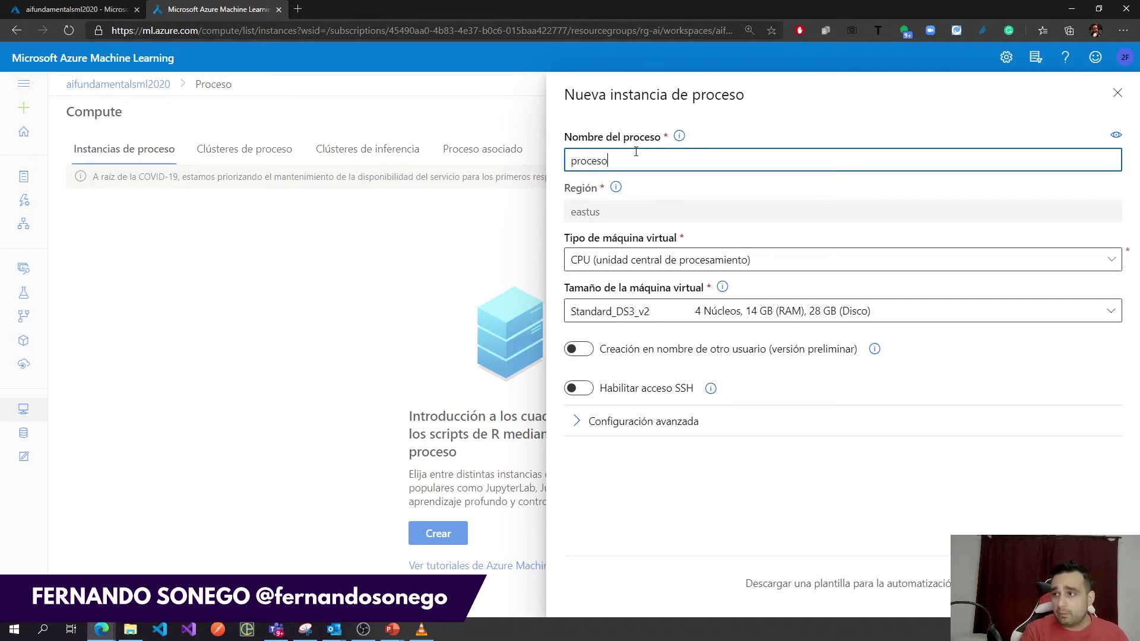
{"action": "type", "text": "_fer"}
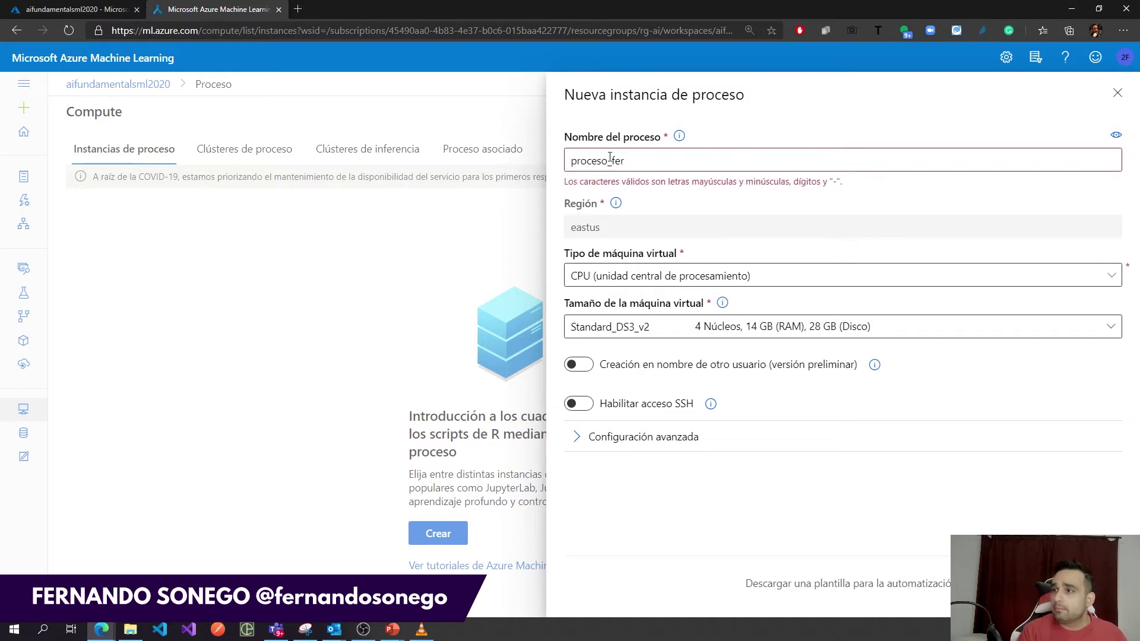
{"action": "left_click", "coordinate": [612, 161]}
{"action": "key", "text": "BackSpace"}
{"action": "type", "text": "-"}
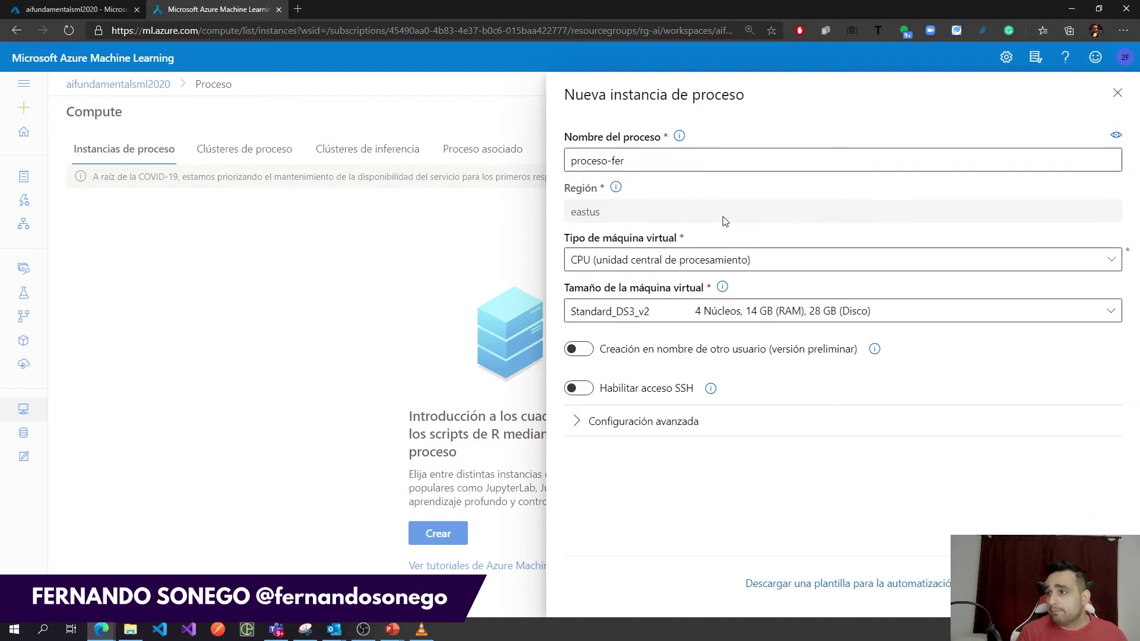
- Keep the CPU virtual machine type, choose the Standard_D12_v2 size and create the compute instance
{"action": "left_click", "coordinate": [627, 265]}
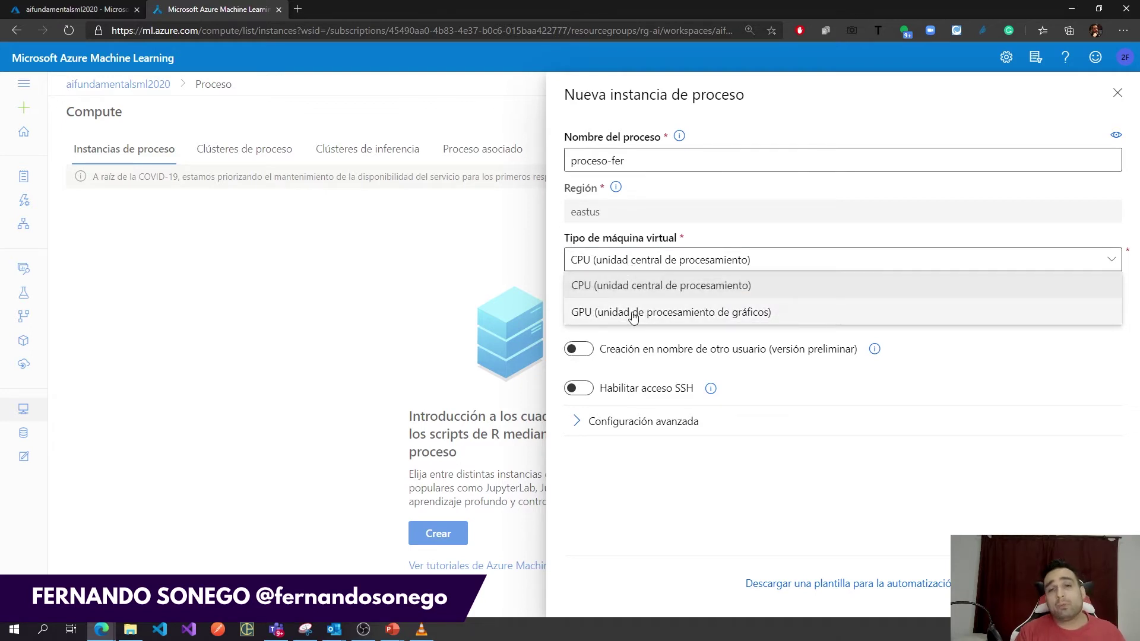
{"action": "left_click", "coordinate": [725, 207]}
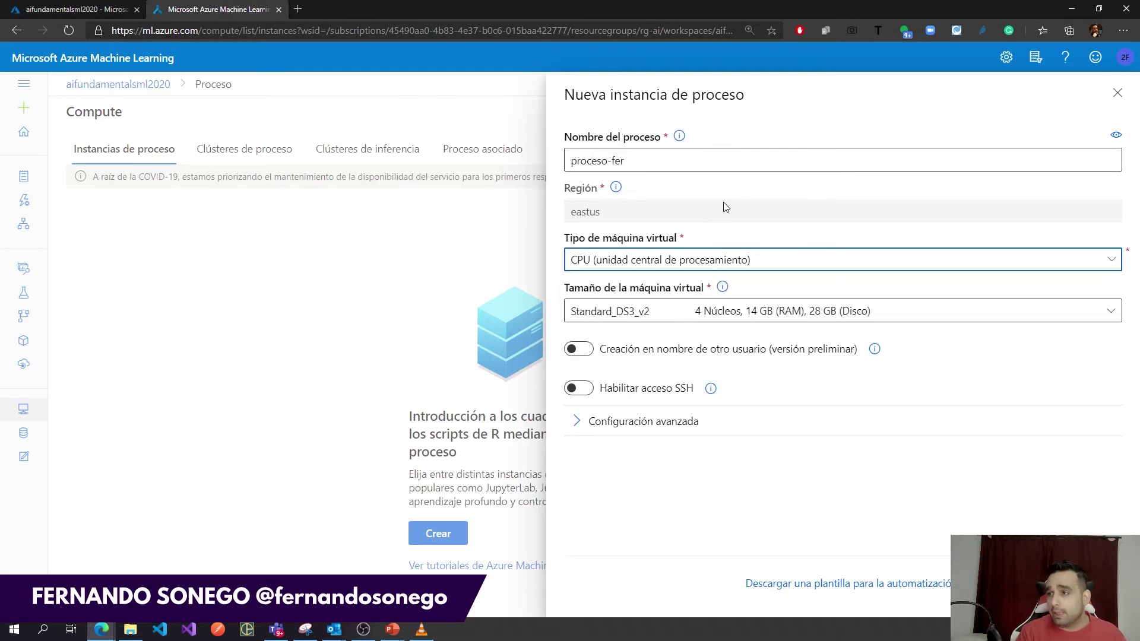
{"action": "left_click", "coordinate": [659, 313]}
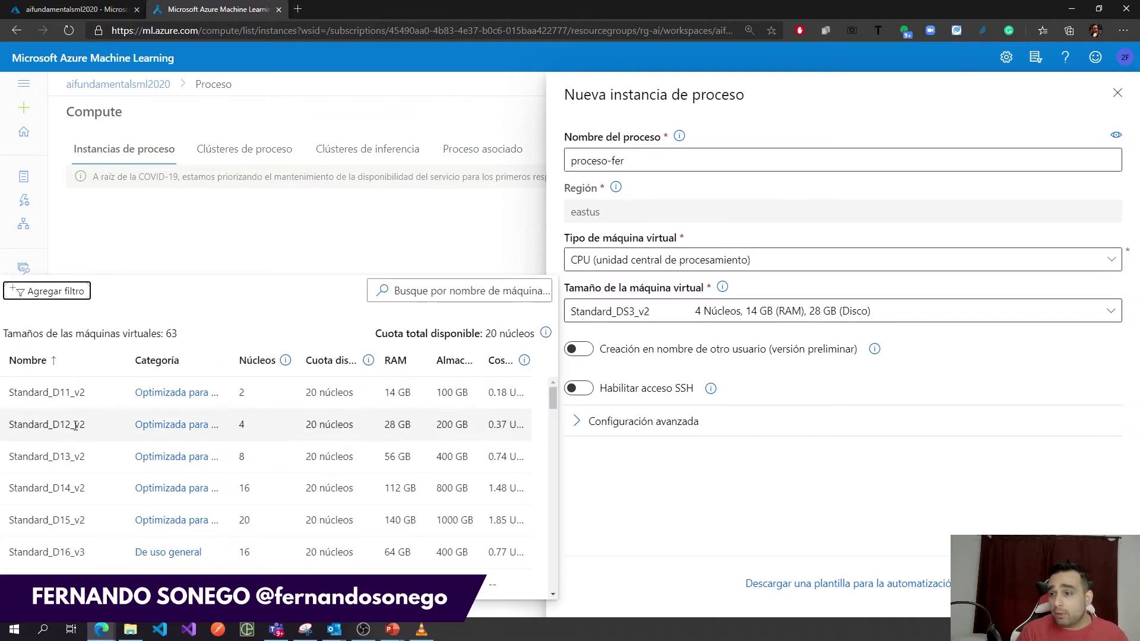
{"action": "left_click", "coordinate": [515, 420]}
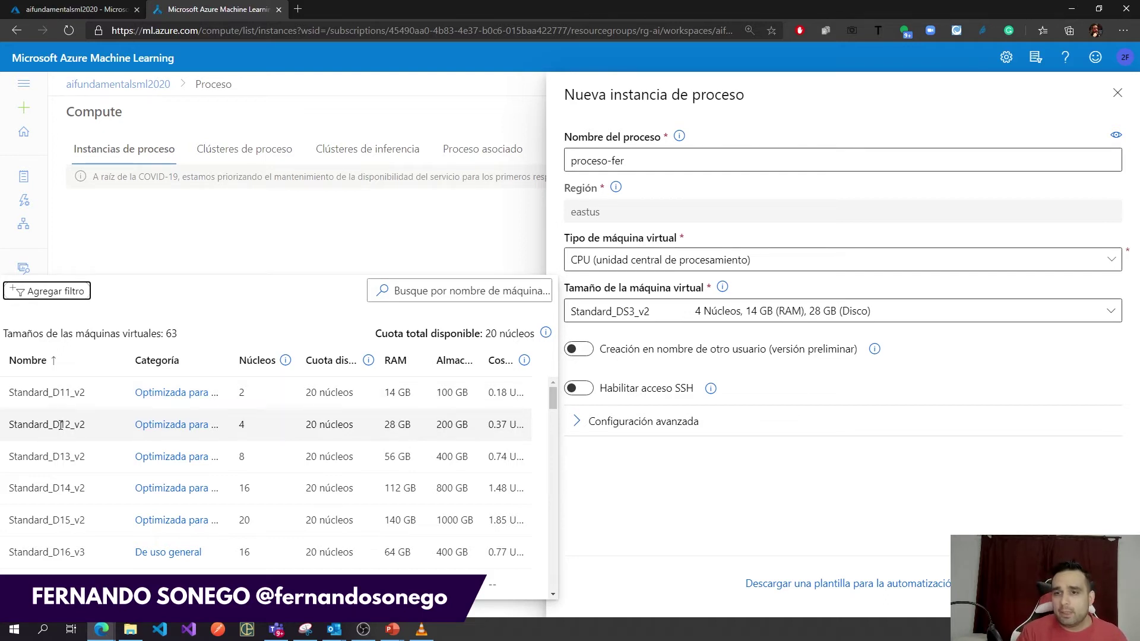
{"action": "left_click", "coordinate": [819, 347]}
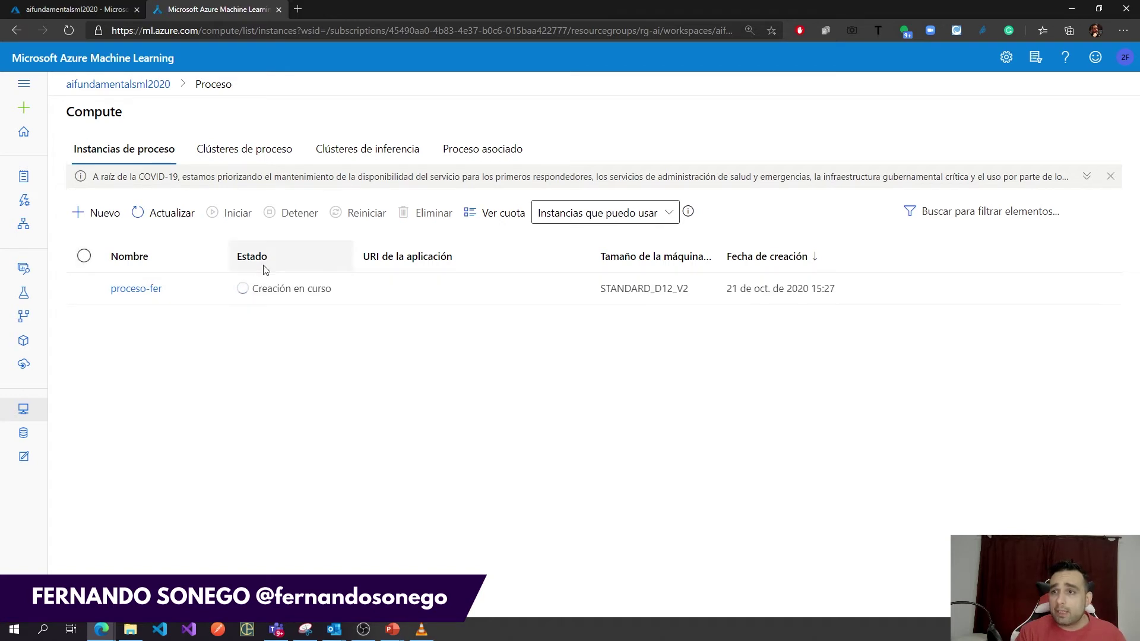
- Start a new compute cluster and name it cluster-fer-pro
{"action": "left_click", "coordinate": [240, 149]}
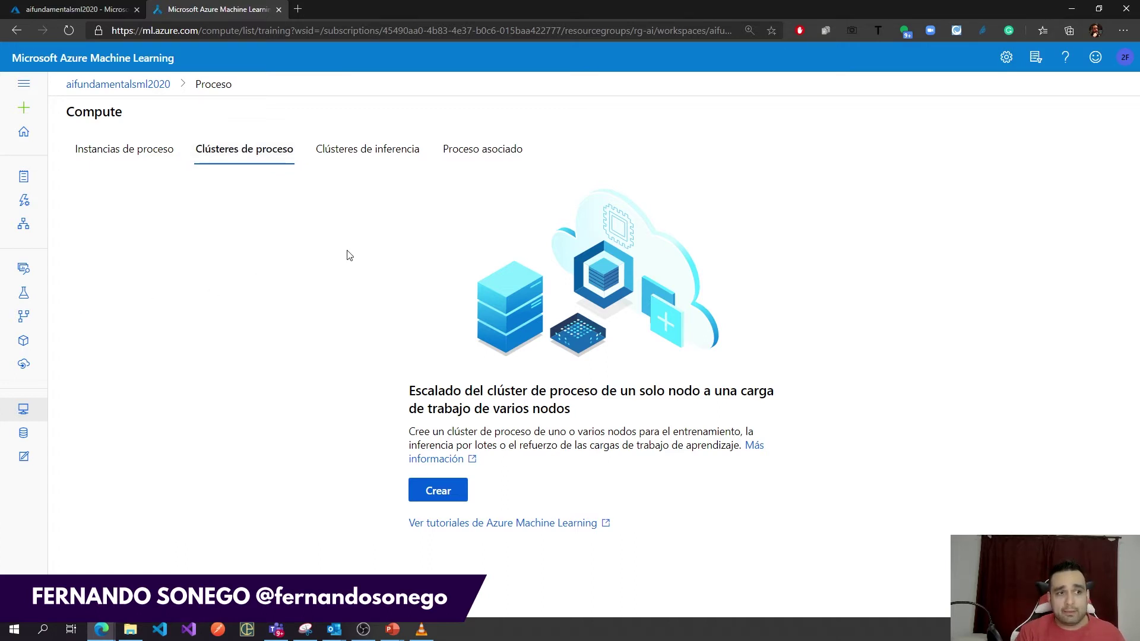
{"action": "left_click", "coordinate": [446, 494]}
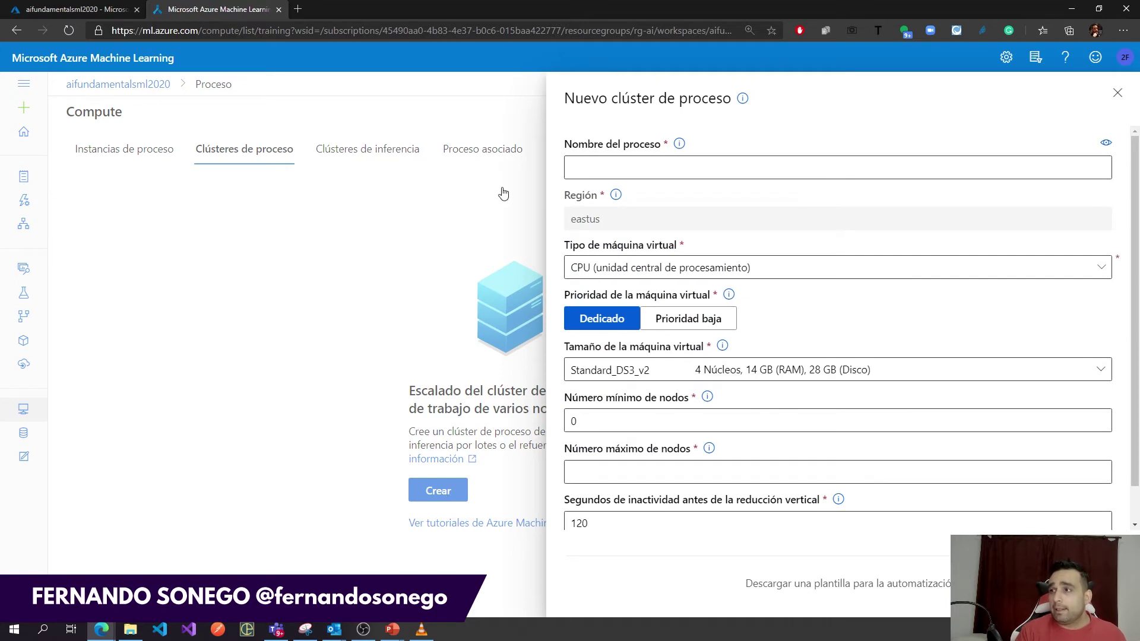
{"action": "left_click", "coordinate": [602, 165]}
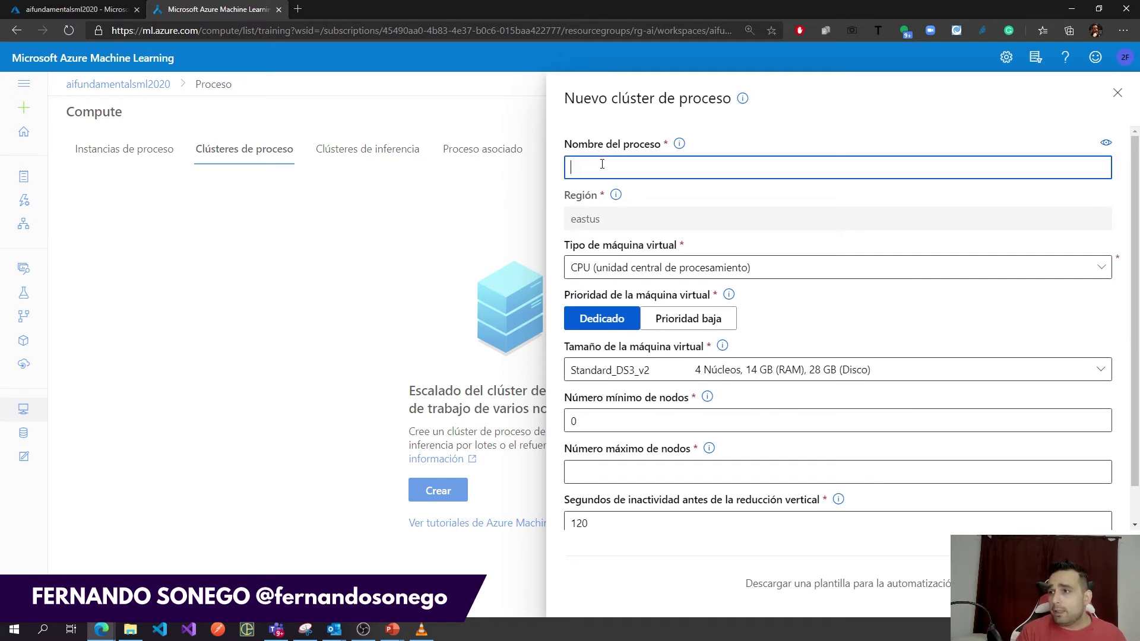
{"action": "type", "text": "clu"}
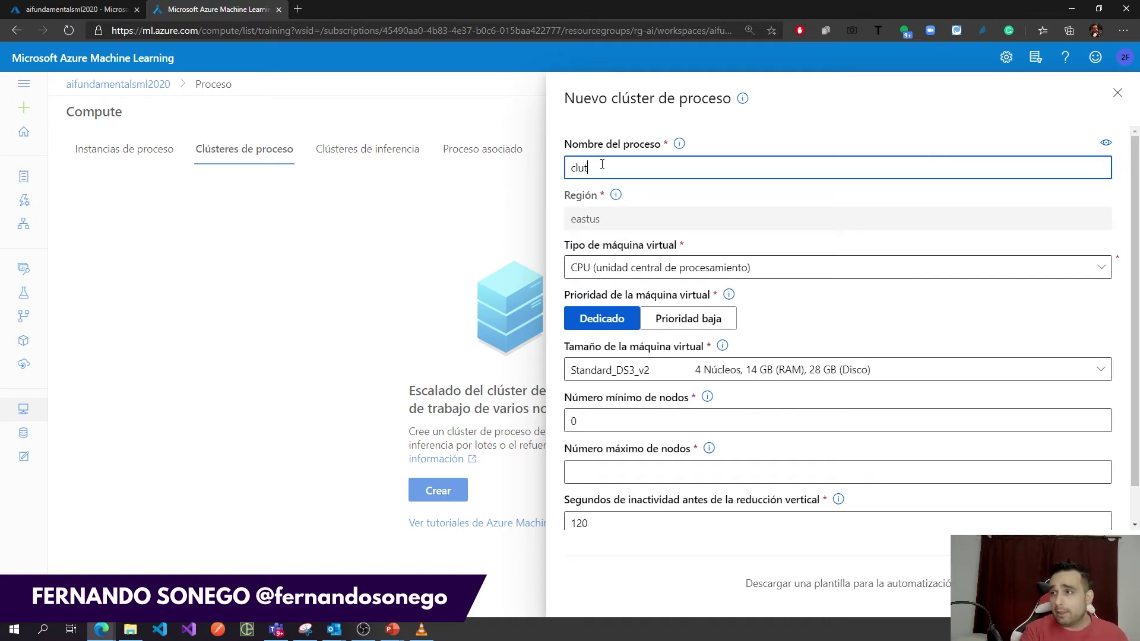
{"action": "type", "text": "ster-fer"}
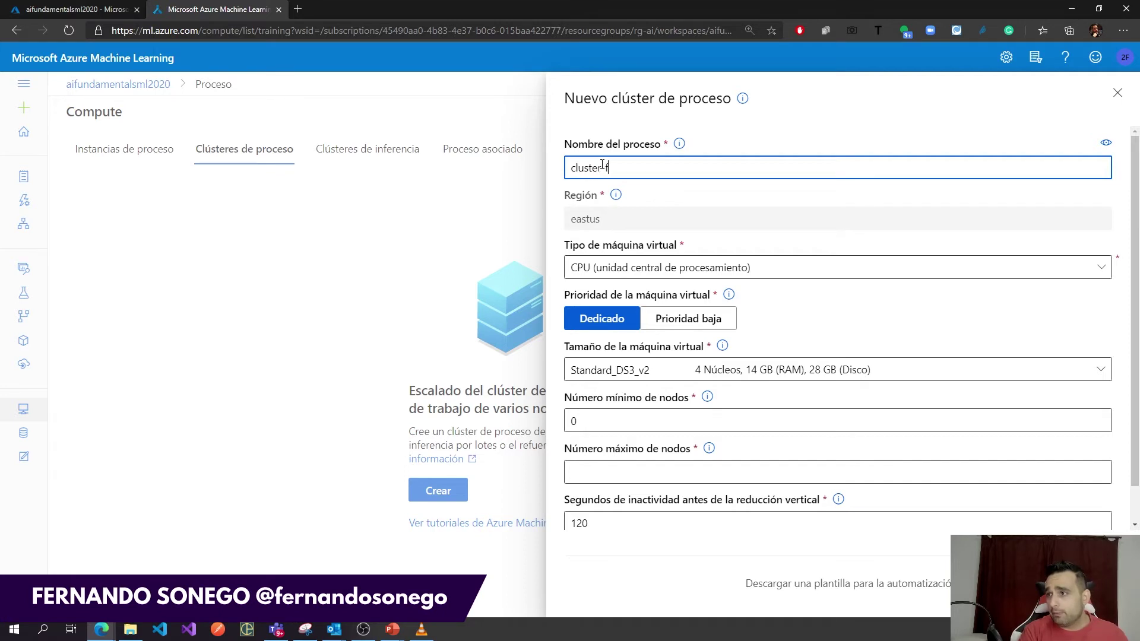
{"action": "key", "text": "BackSpace"}
{"action": "key", "text": "BackSpace"}
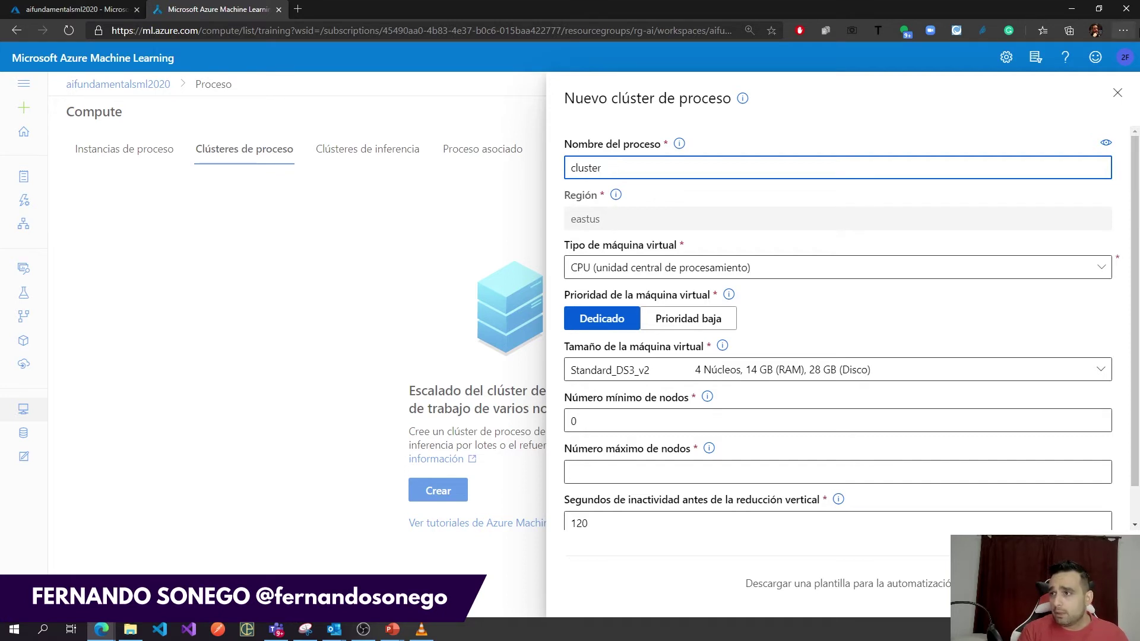
{"action": "type", "text": "fer-pro"}
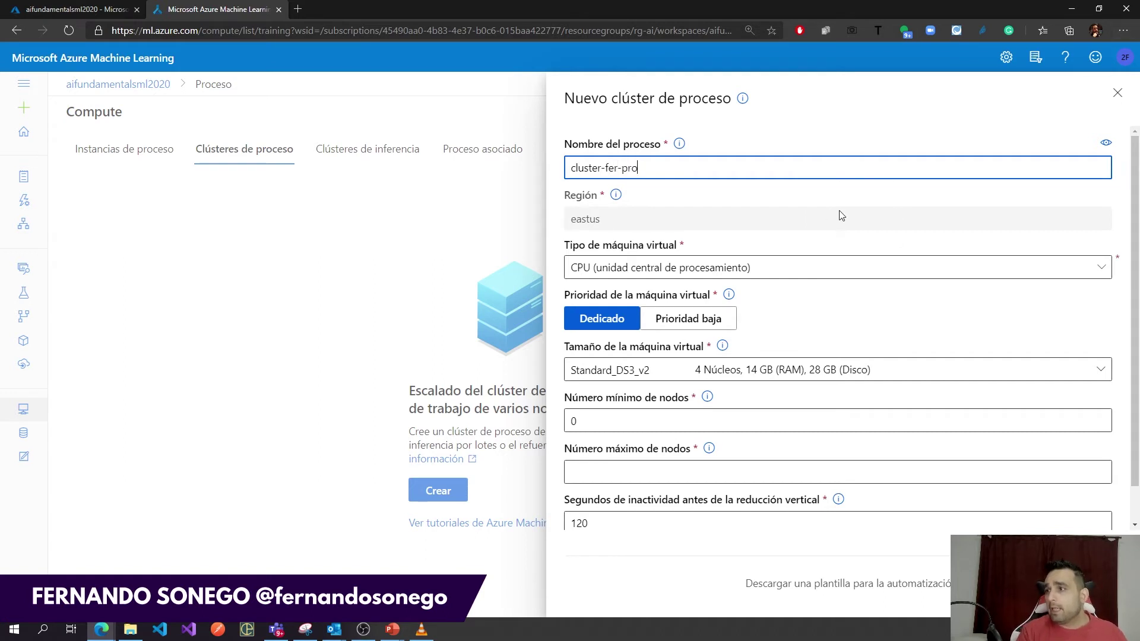
{"action": "left_click", "coordinate": [686, 204]}
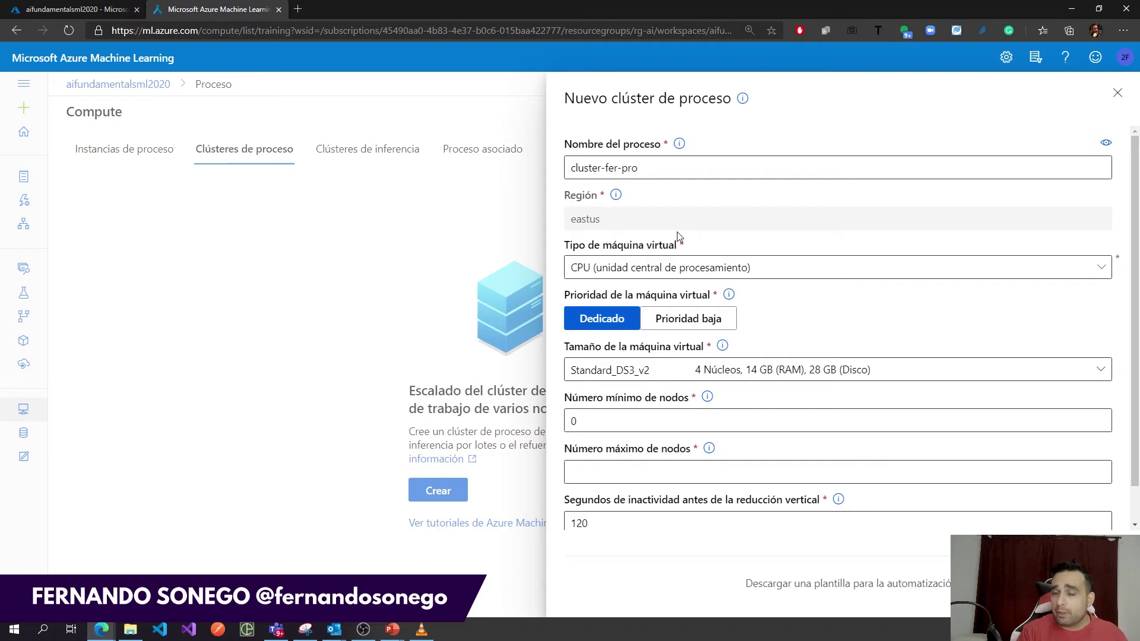
- Keep the cluster's virtual machine type as CPU and set its machine size to Standard_D12_v2
{"action": "left_click", "coordinate": [608, 272]}
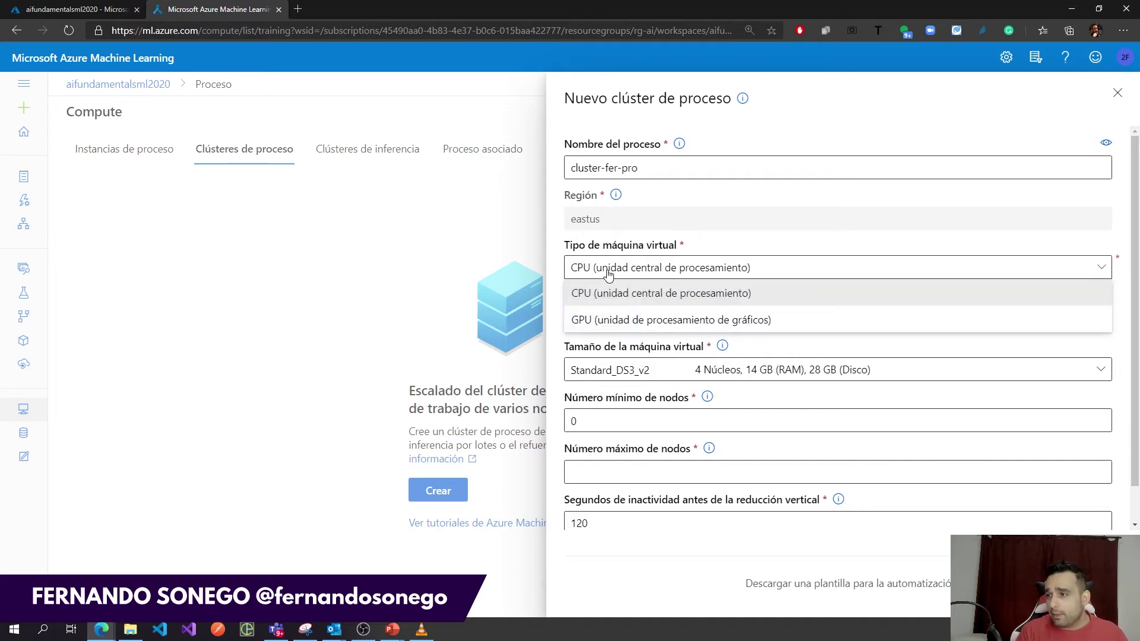
{"action": "left_click", "coordinate": [711, 217]}
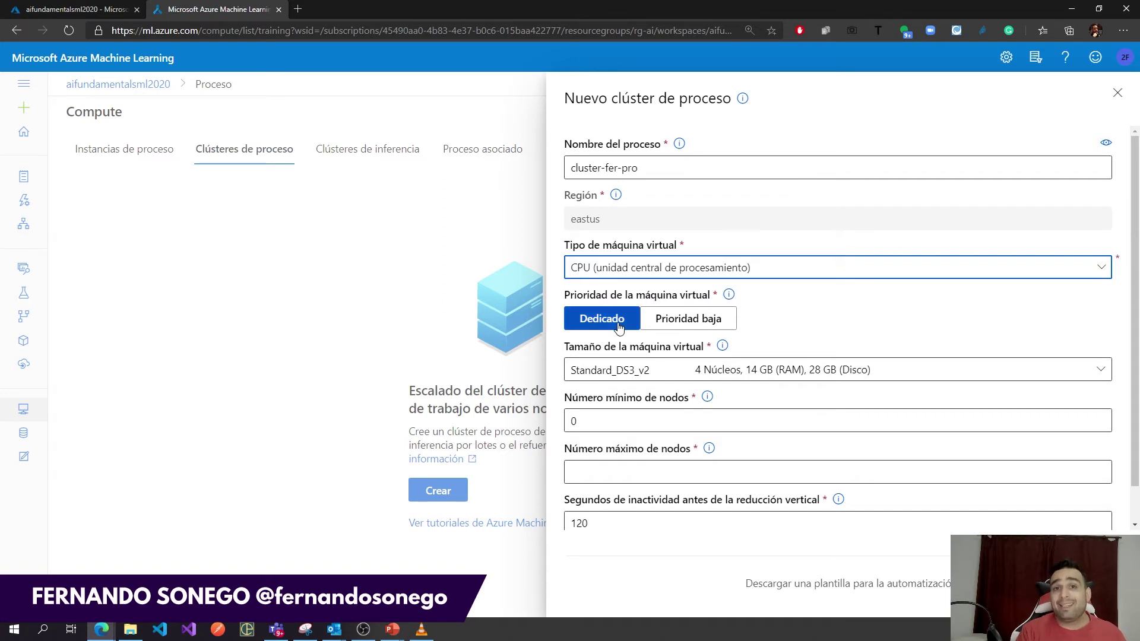
{"action": "left_click", "coordinate": [635, 372]}
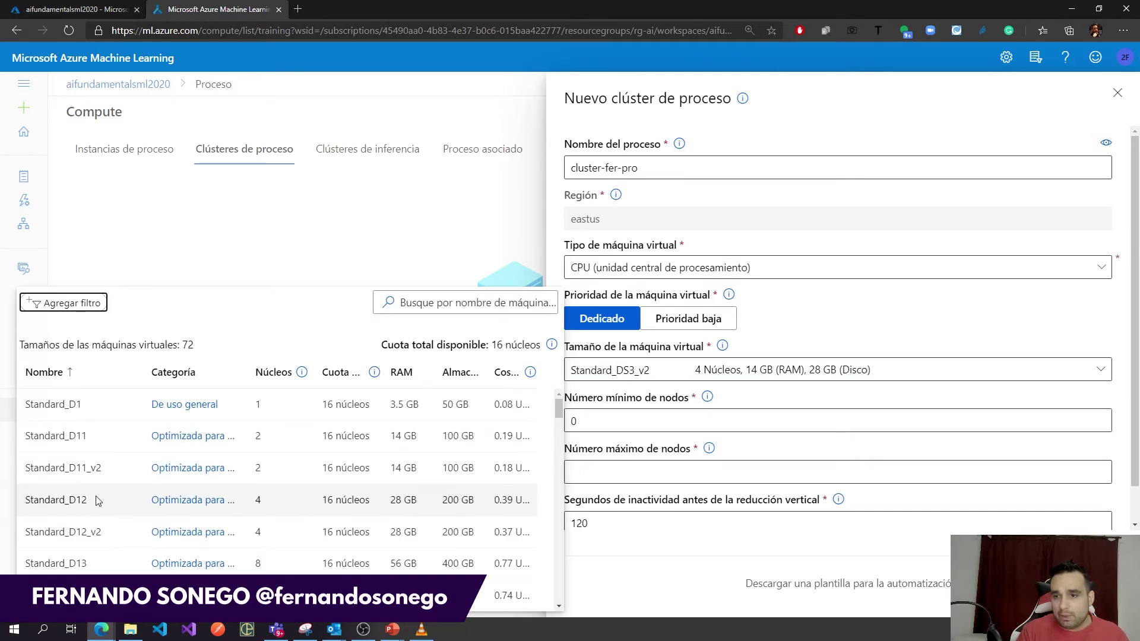
{"action": "left_click", "coordinate": [99, 532]}
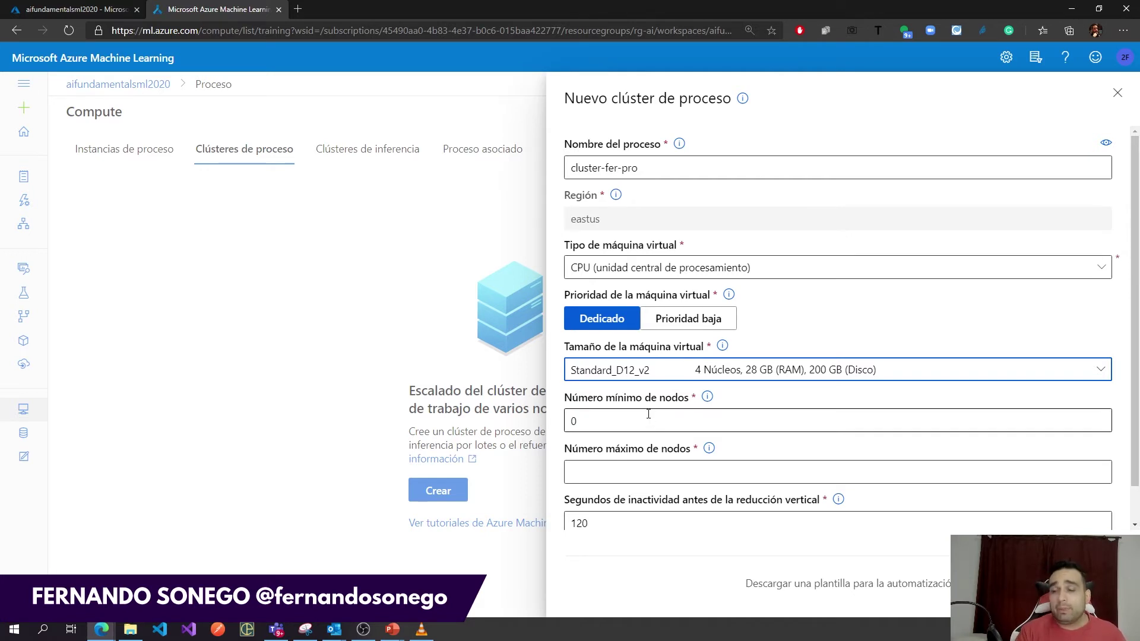
- Create the cluster with a minimum of 1 and a maximum of 4 nodes, and return to the compute instances list
{"action": "double_click", "coordinate": [569, 422]}
{"action": "type", "text": "1"}
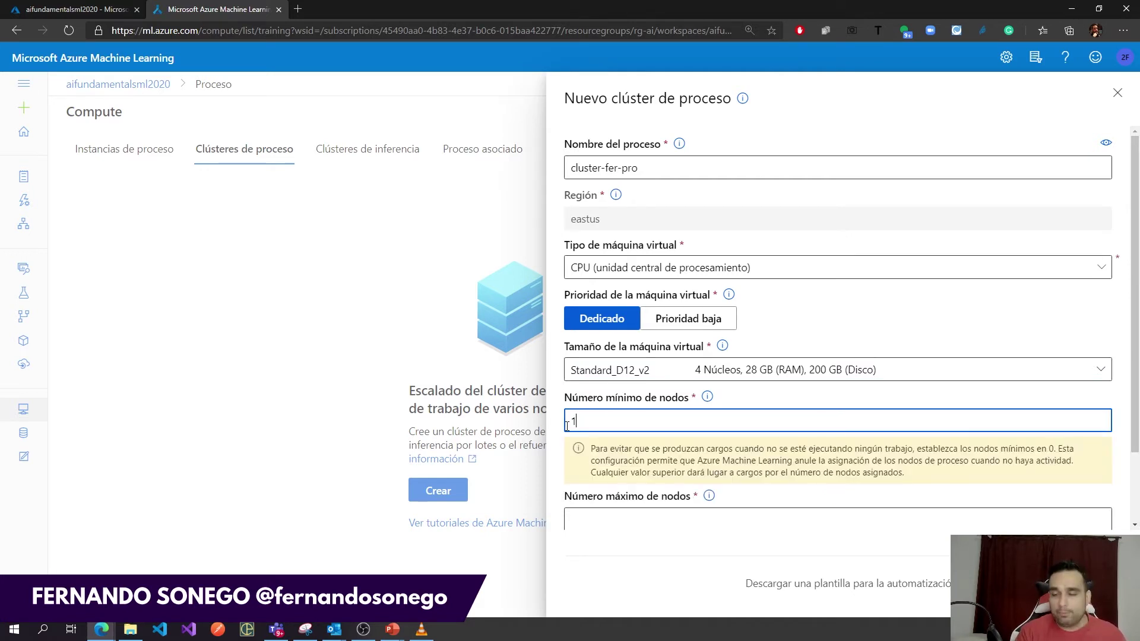
{"action": "scroll", "coordinate": [671, 422], "scroll_direction": "down", "scroll_amount": 2}
{"action": "left_click", "coordinate": [648, 442]}
{"action": "type", "text": "4"}
{"action": "left_click", "coordinate": [775, 544]}
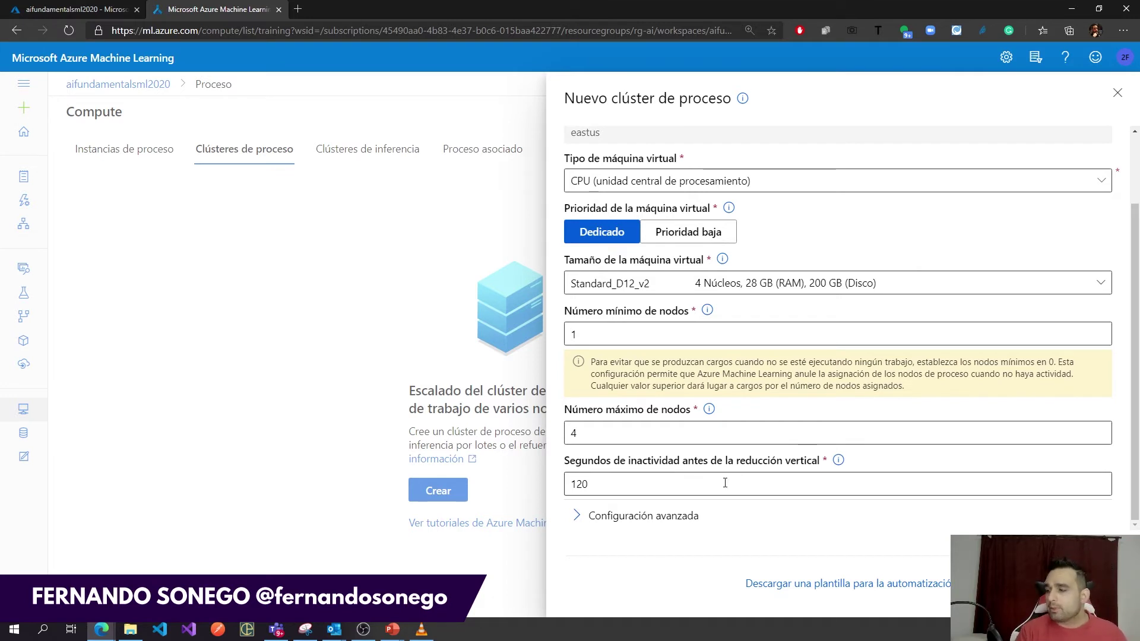
{"action": "left_click", "coordinate": [1010, 583]}
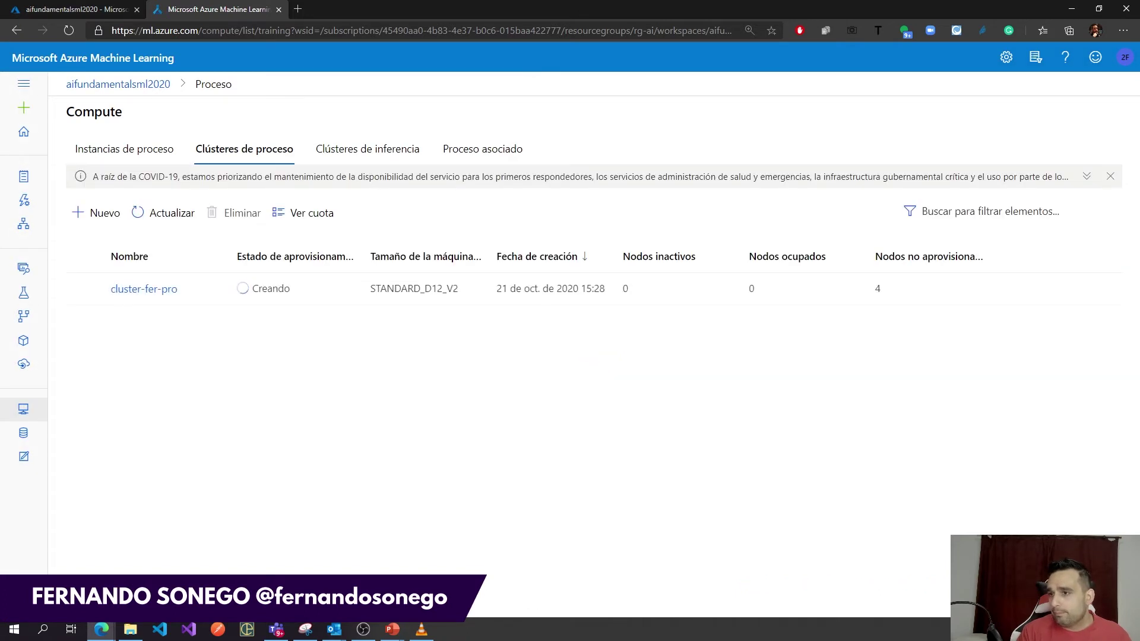
{"action": "left_click", "coordinate": [143, 155]}
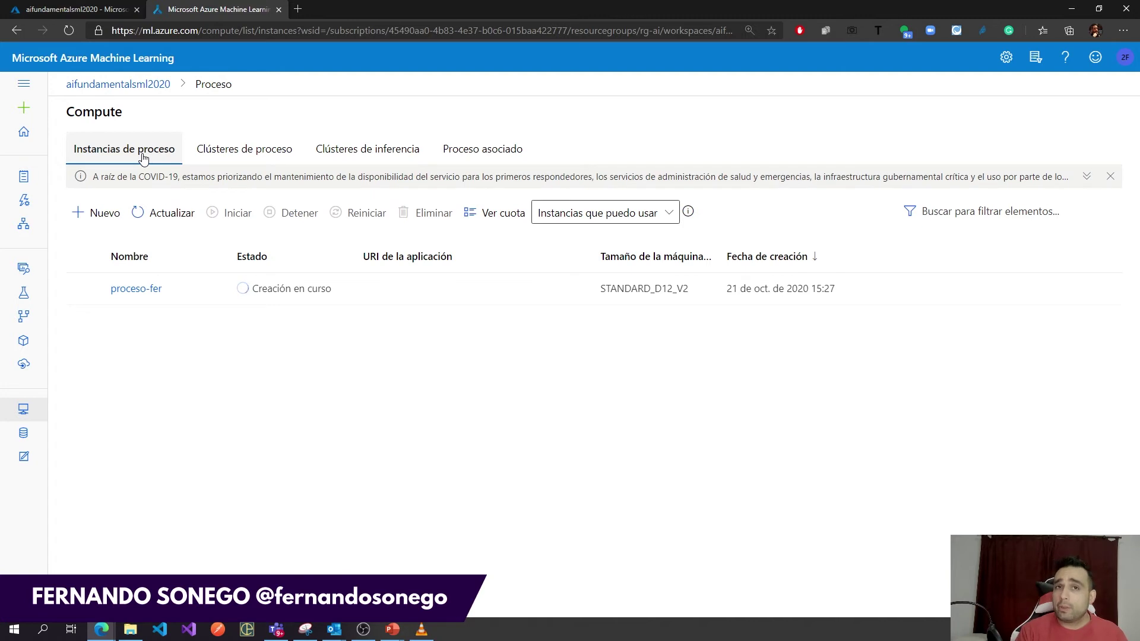
- Check the provisioning status of the training cluster in the compute clusters list and return to the compute instances list
{"action": "left_click", "coordinate": [243, 150]}
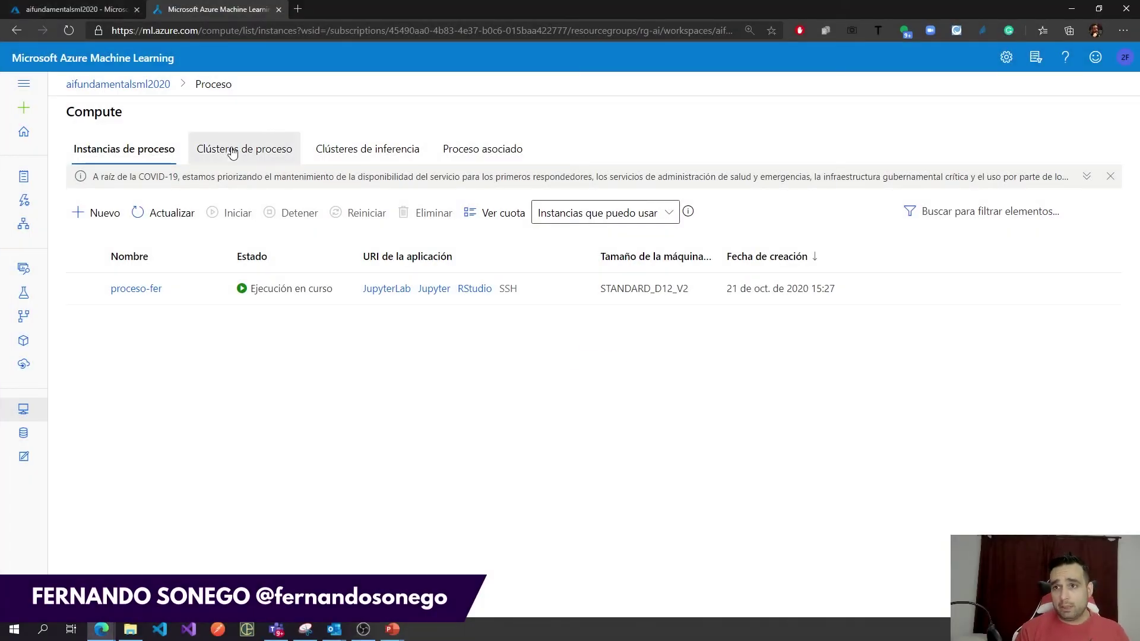
{"action": "left_click", "coordinate": [238, 150]}
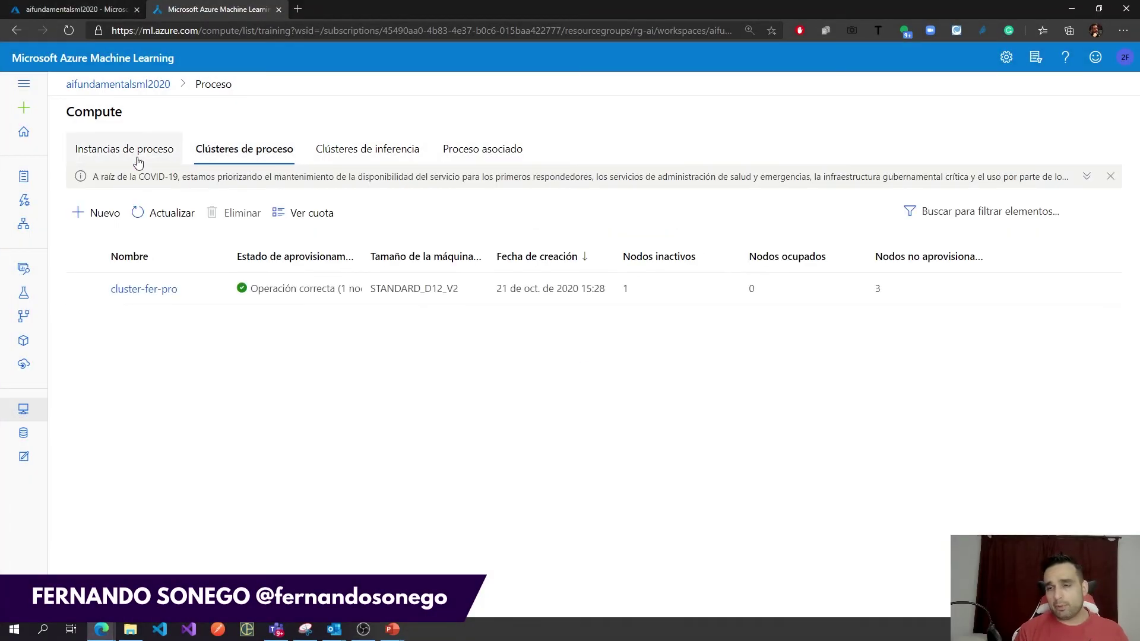
{"action": "left_click", "coordinate": [138, 160]}
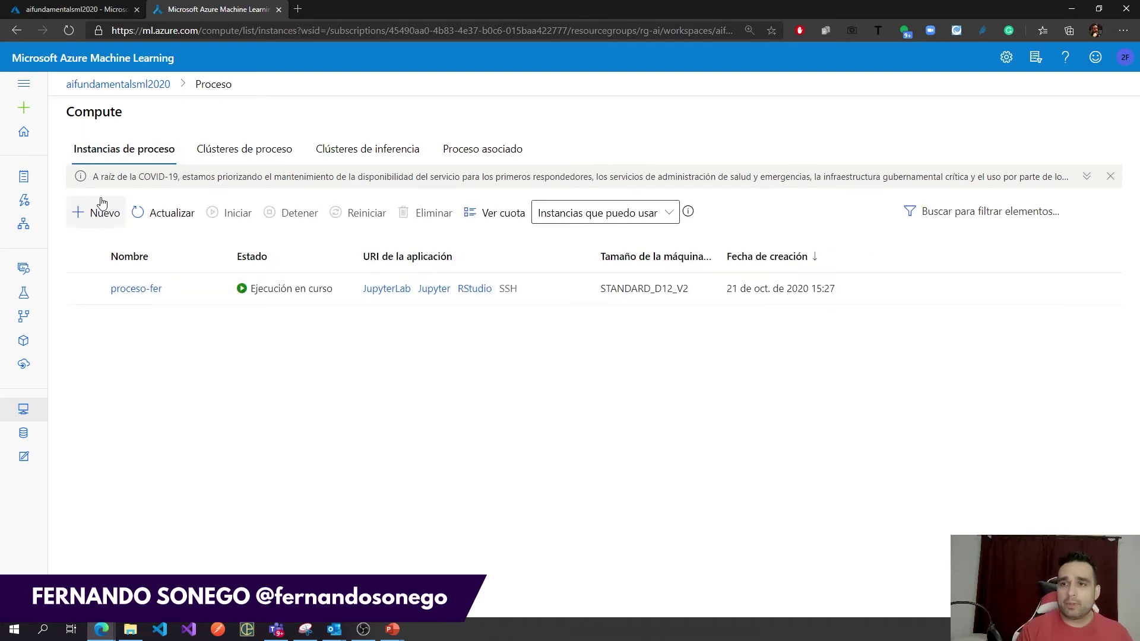
{"action": "left_click", "coordinate": [130, 146]}
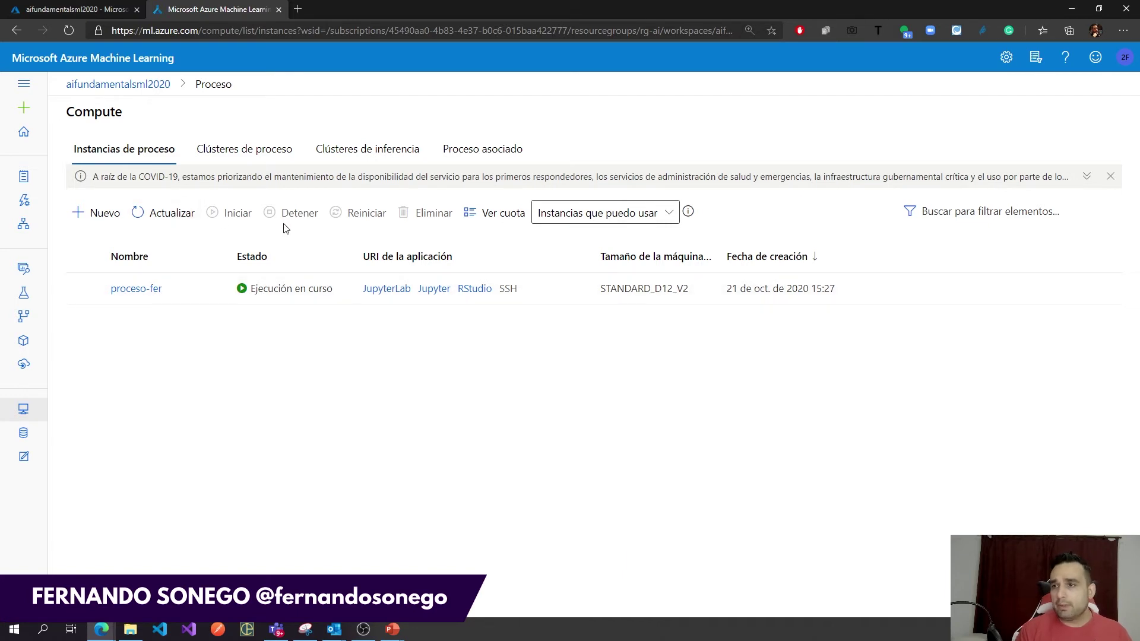
- Select the proceso-fer instance, review the Azure Machine Learning subscription and virtual machine quotas, and close the quota overview
{"action": "left_click", "coordinate": [84, 288]}
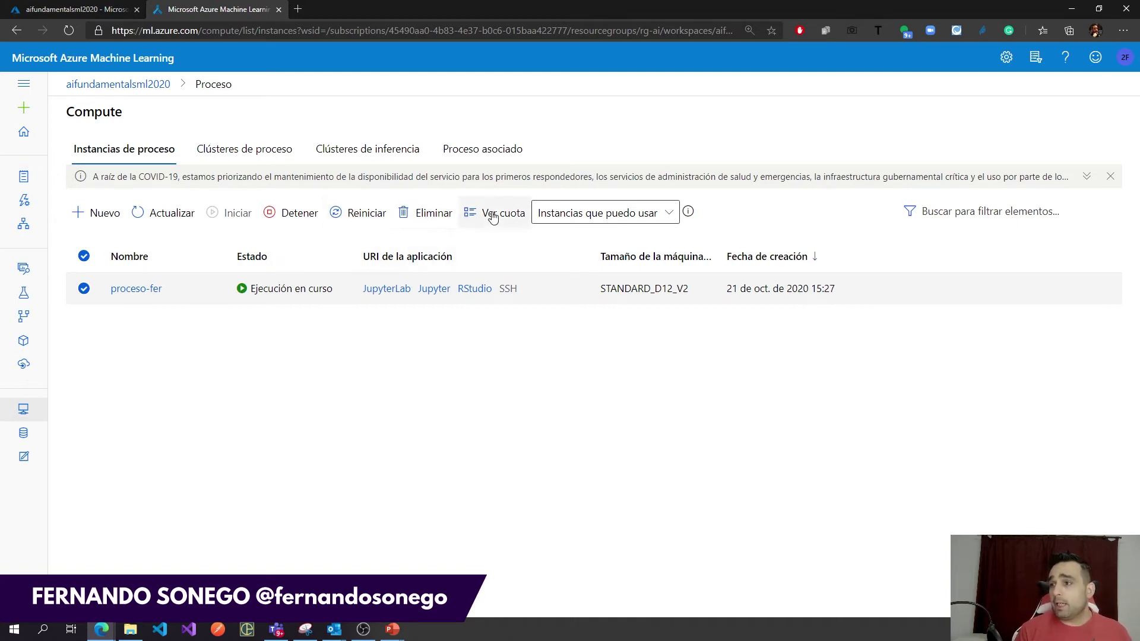
{"action": "left_click", "coordinate": [495, 217]}
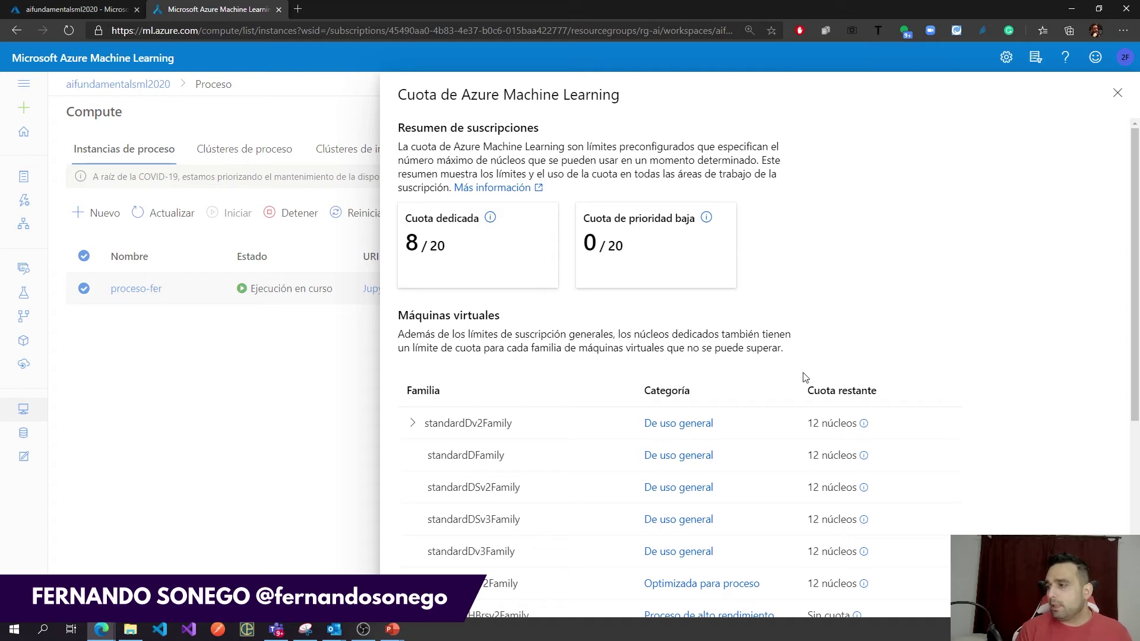
{"action": "scroll", "coordinate": [759, 329], "scroll_direction": "down", "scroll_amount": 2}
{"action": "scroll", "coordinate": [757, 330], "scroll_direction": "up", "scroll_amount": 2}
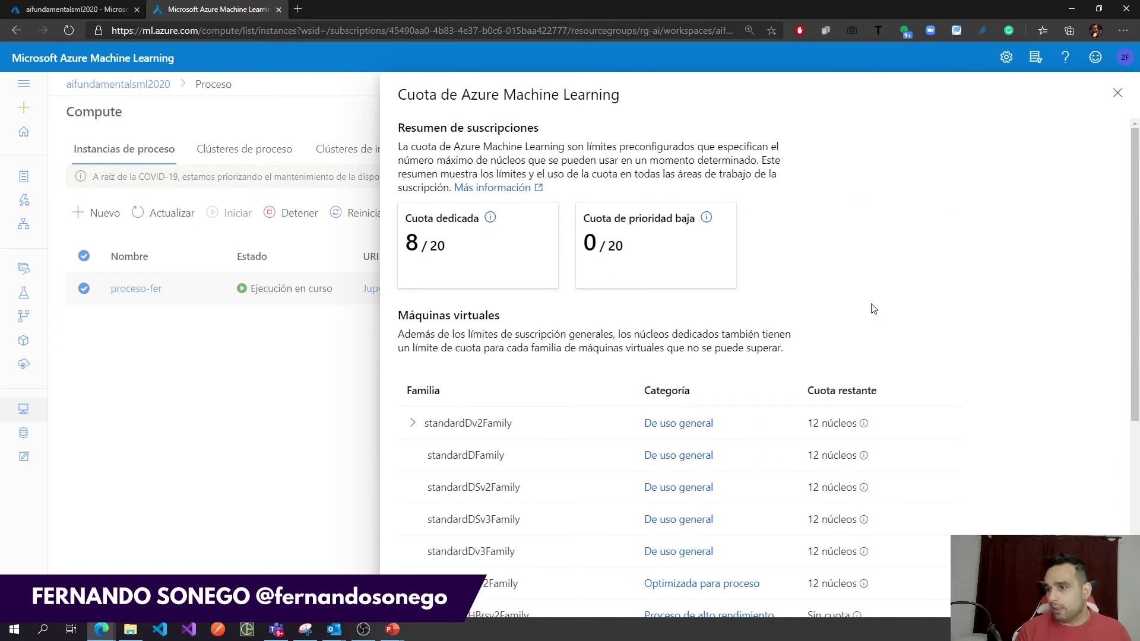
{"action": "left_click", "coordinate": [1116, 94]}
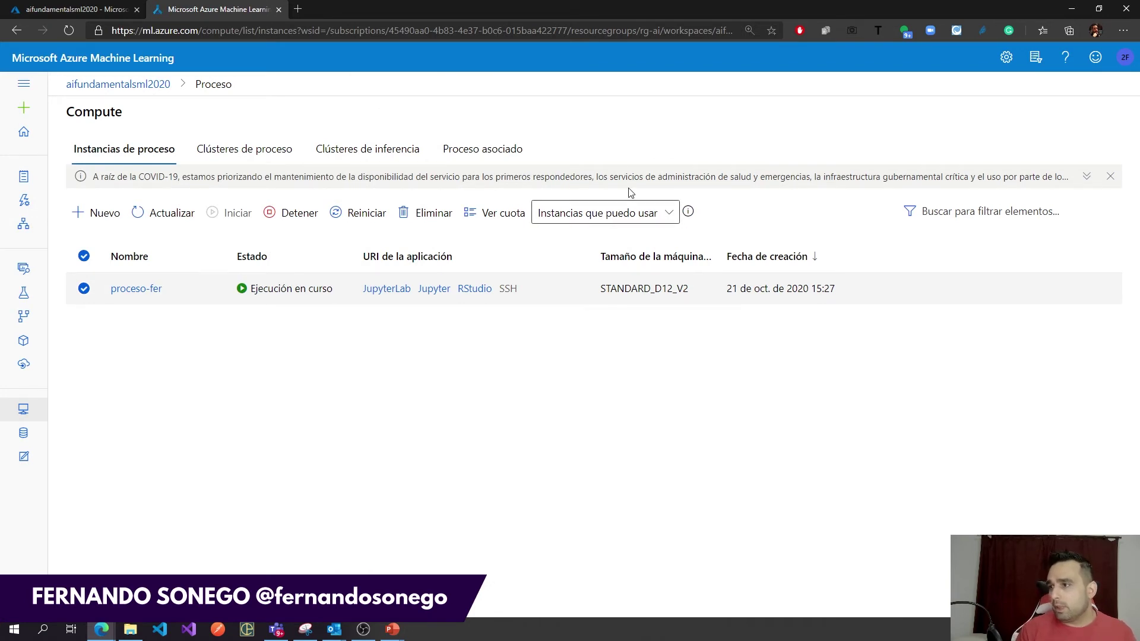
- Look at the available filter options for the compute instances list and keep the current filter
{"action": "left_click", "coordinate": [605, 213]}
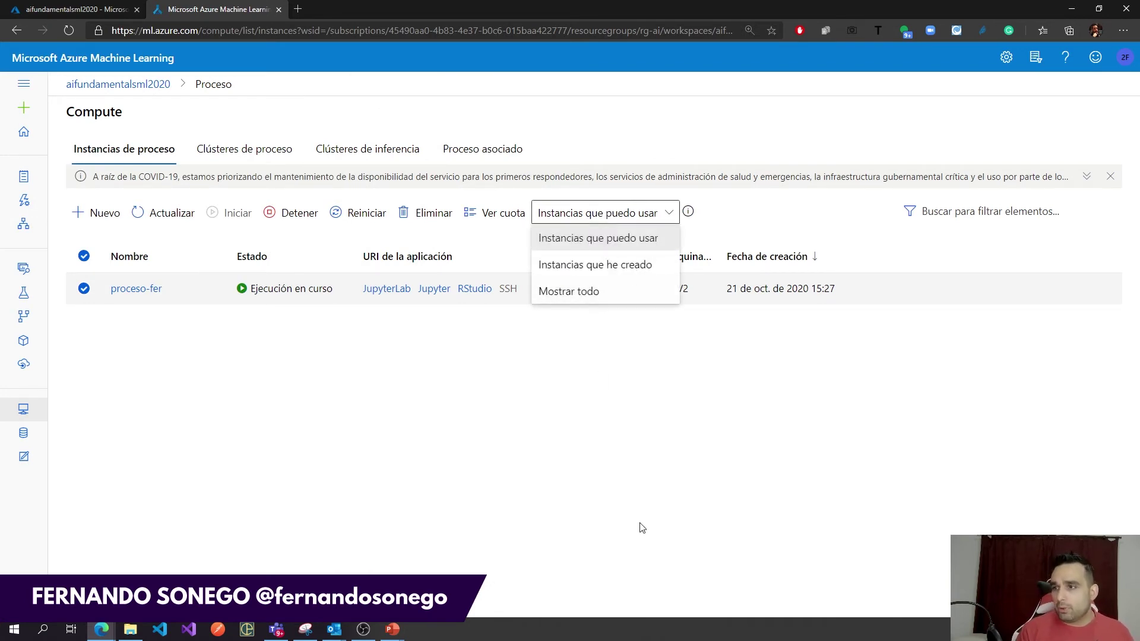
{"action": "left_click", "coordinate": [617, 466]}
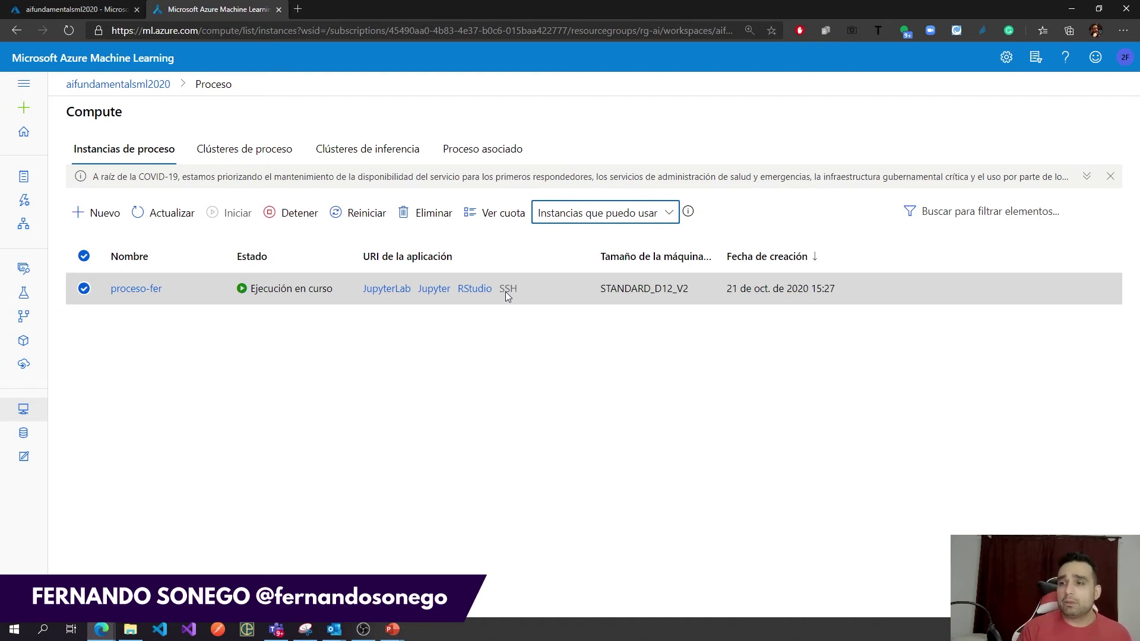
{"action": "left_click", "coordinate": [405, 334]}
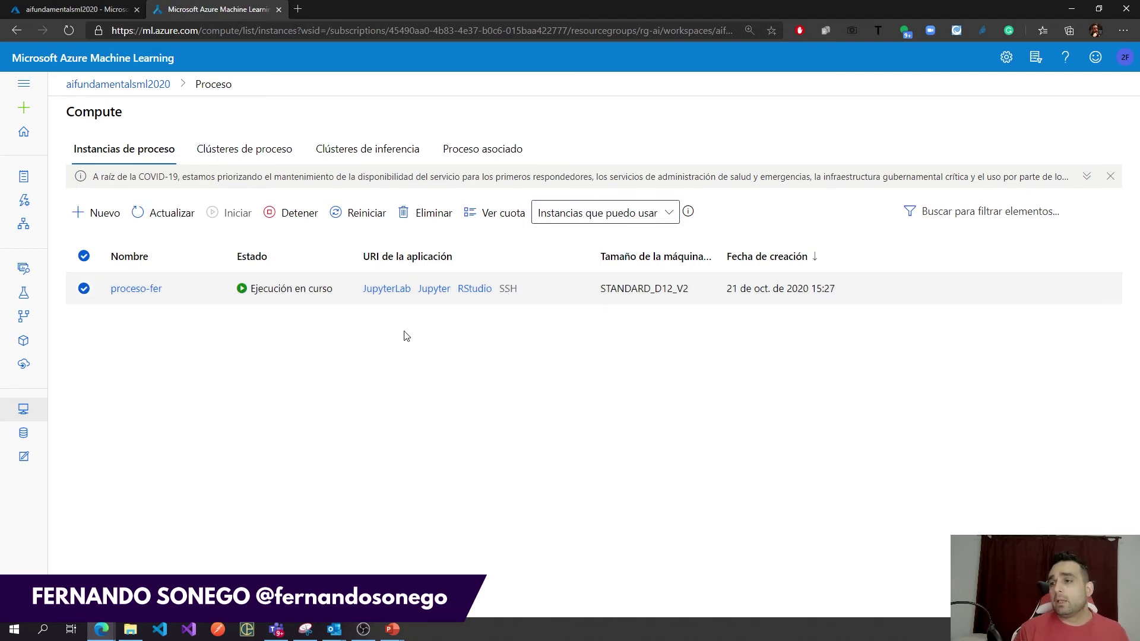
- Launch JupyterLab on the proceso-fer instance, acknowledging the notice about using trusted code
{"action": "left_click", "coordinate": [387, 289]}
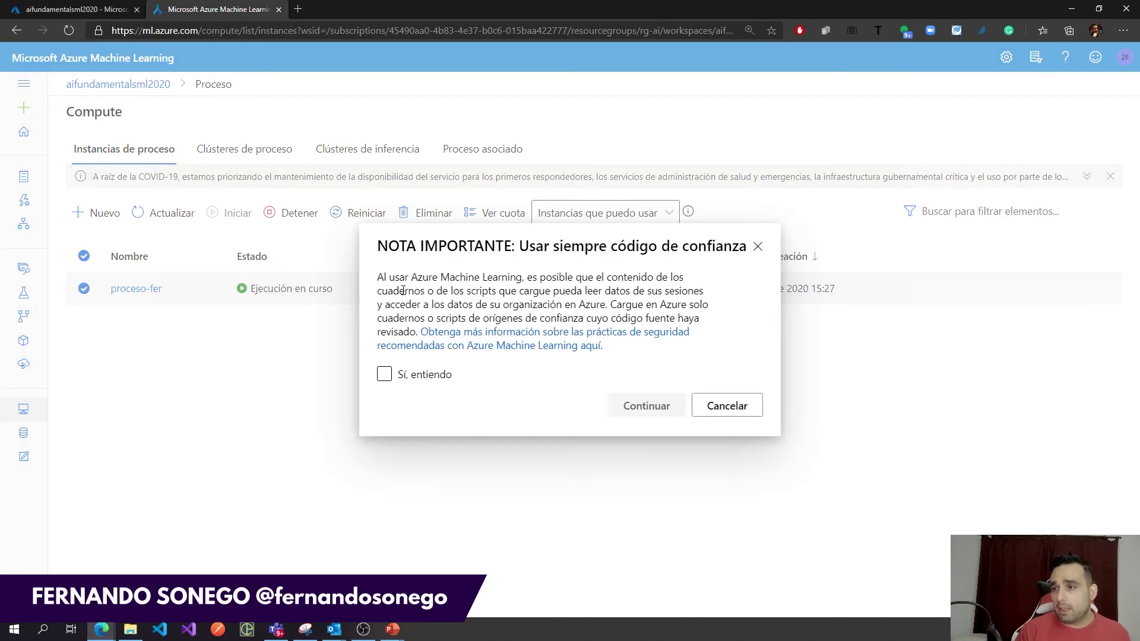
{"action": "left_click", "coordinate": [383, 374]}
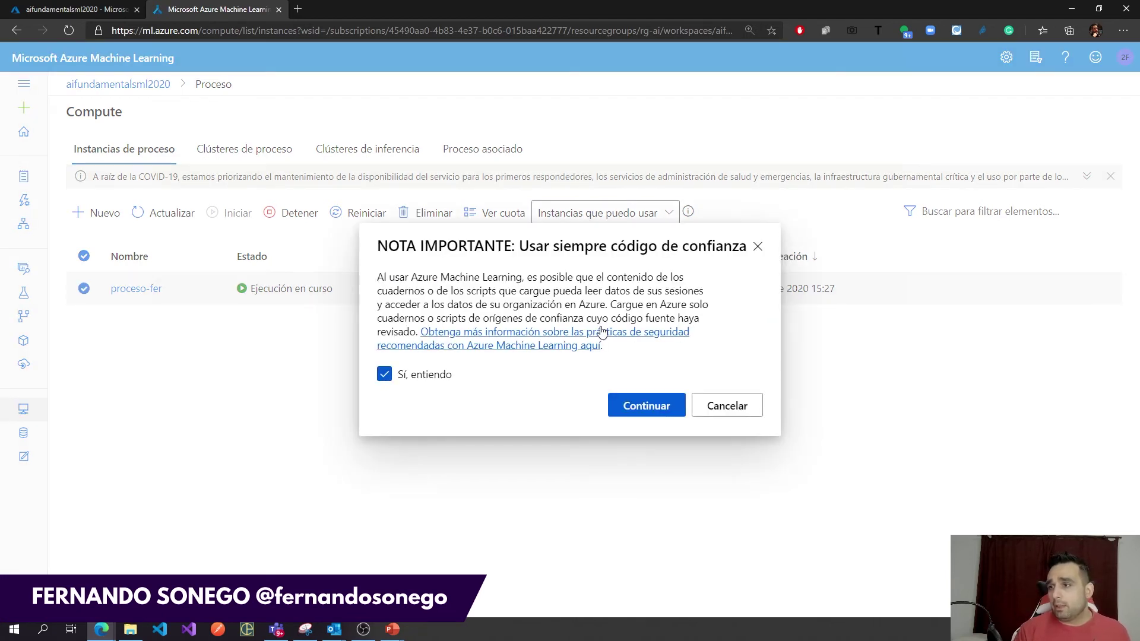
{"action": "left_click", "coordinate": [655, 405]}
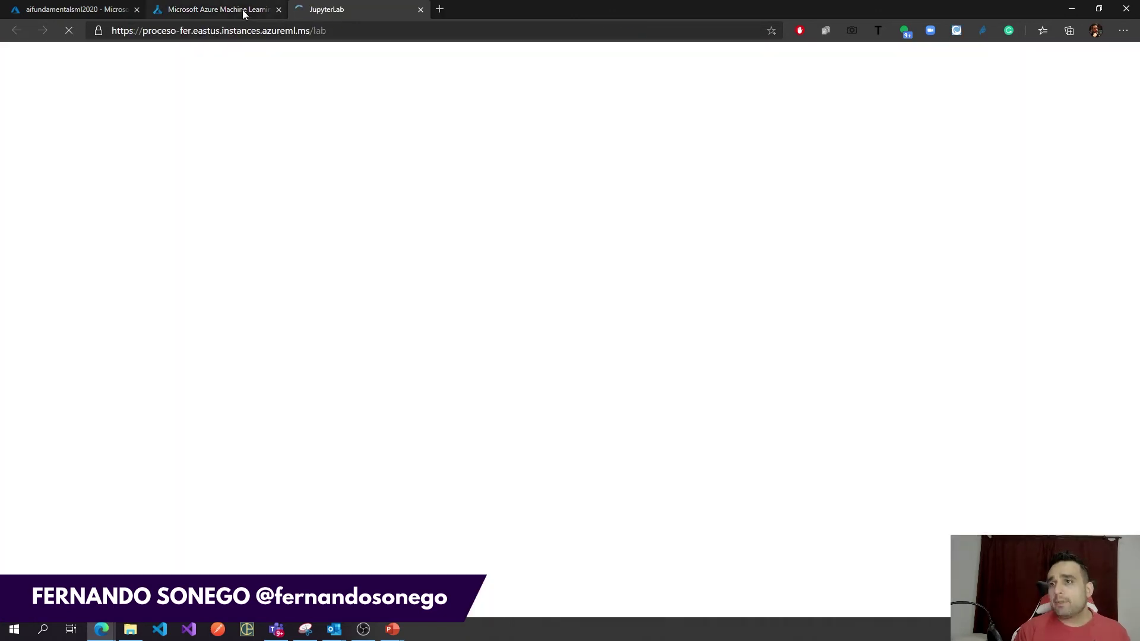
- Return to the Azure Machine Learning compute instances list and launch both Jupyter and RStudio for proceso-fer
{"action": "left_click", "coordinate": [242, 10]}
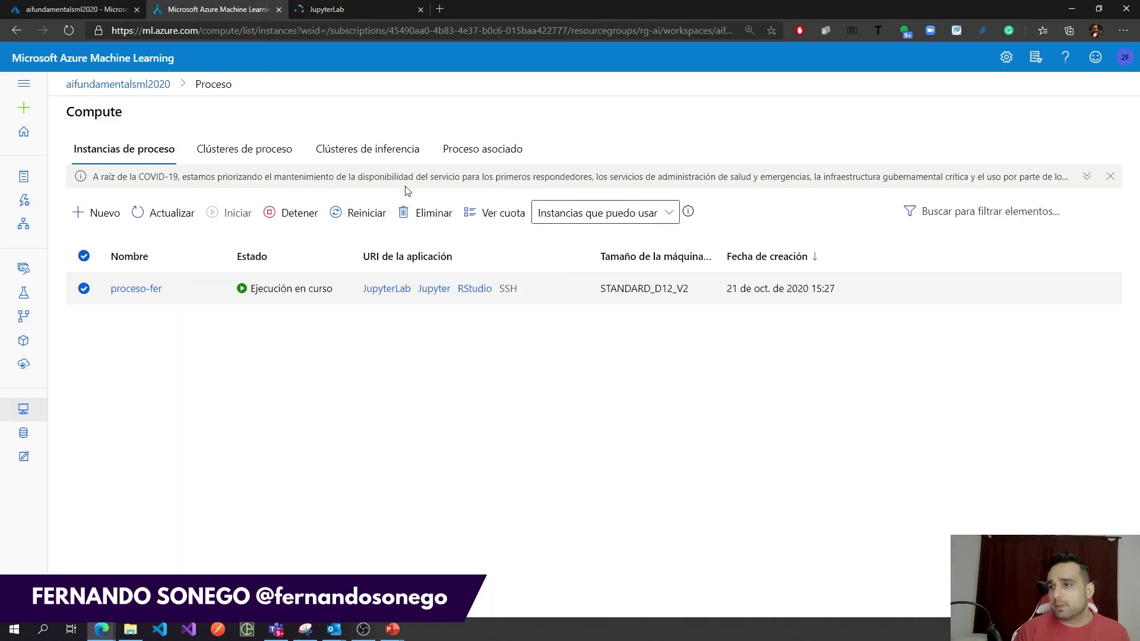
{"action": "left_click", "coordinate": [431, 295]}
{"action": "left_click", "coordinate": [479, 297]}
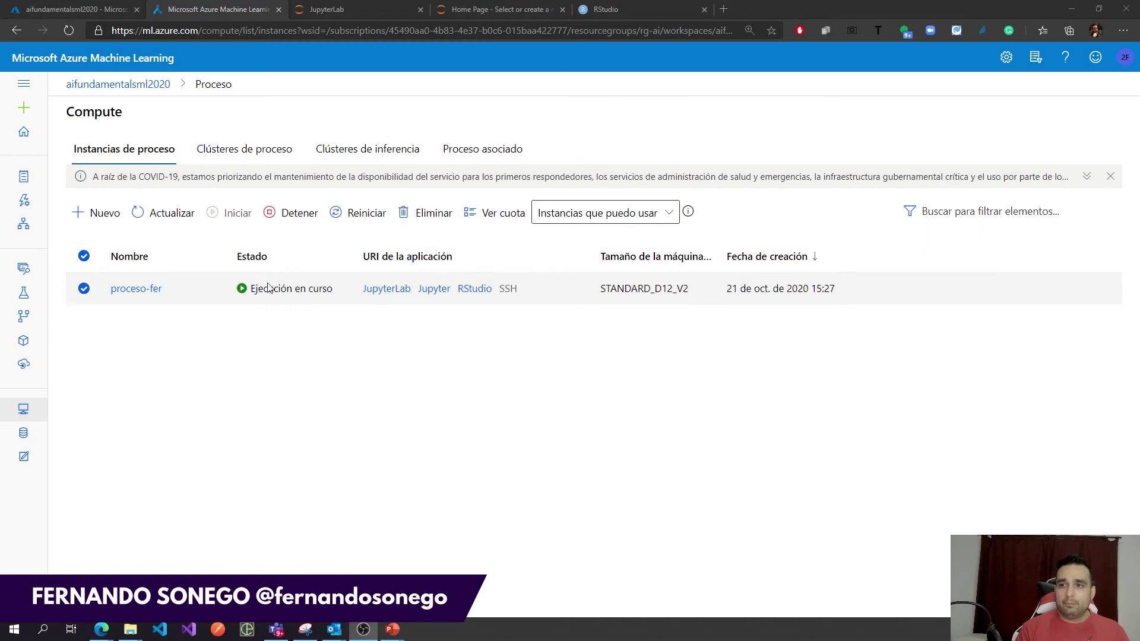
- Switch to JupyterLab, look through its running sessions and available commands, and return to its file browser
{"action": "left_click", "coordinate": [355, 9]}
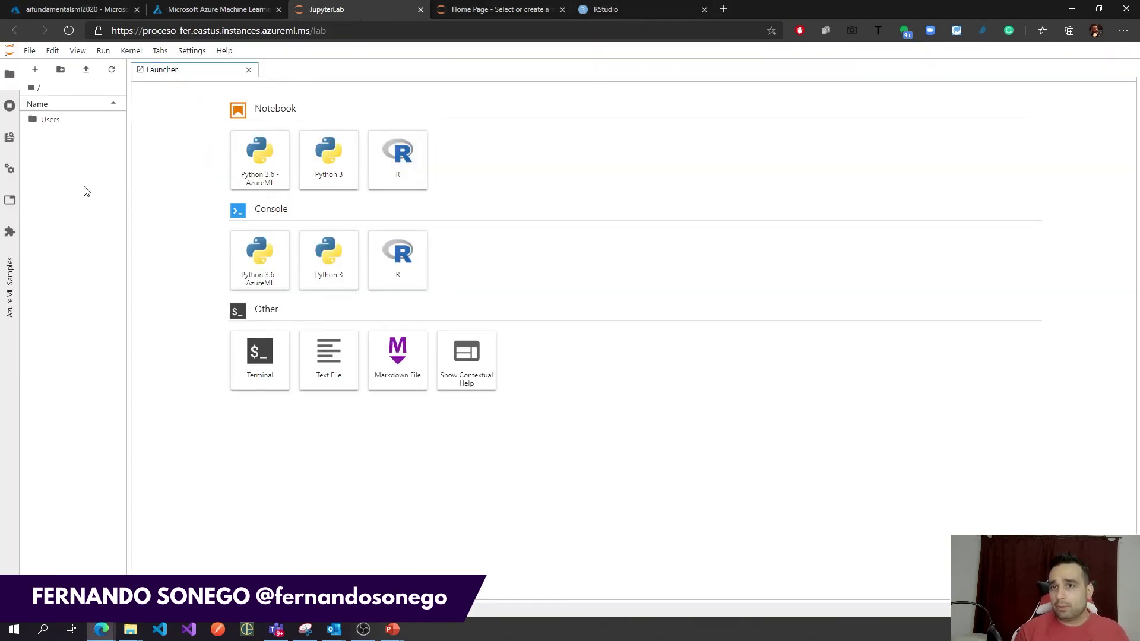
{"action": "left_click", "coordinate": [9, 106]}
{"action": "left_click", "coordinate": [9, 136]}
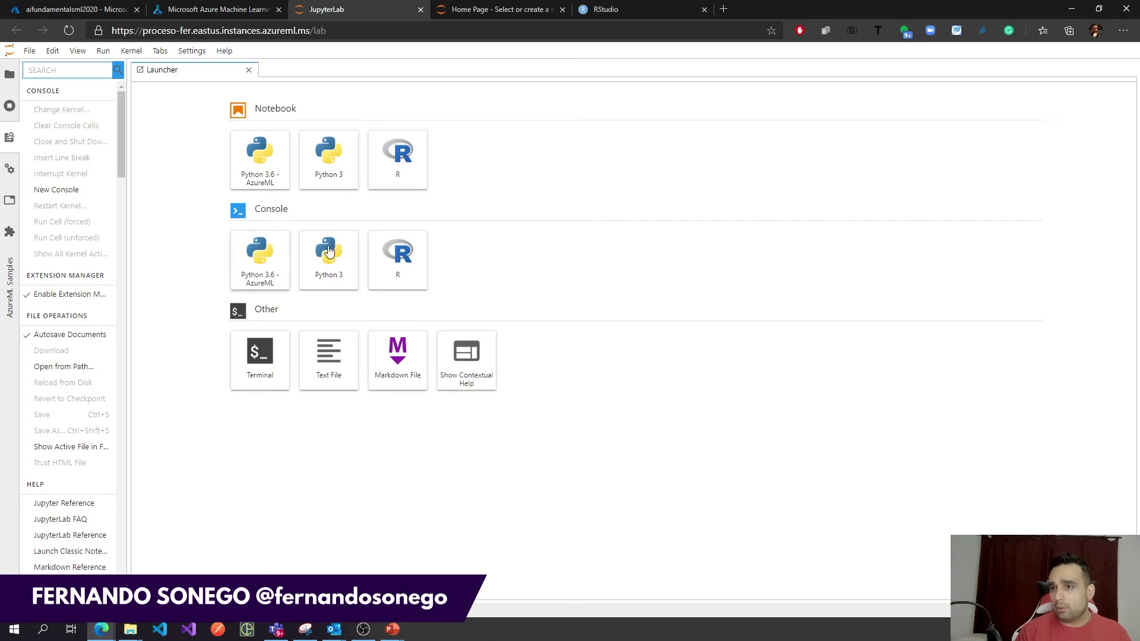
{"action": "left_click", "coordinate": [10, 74]}
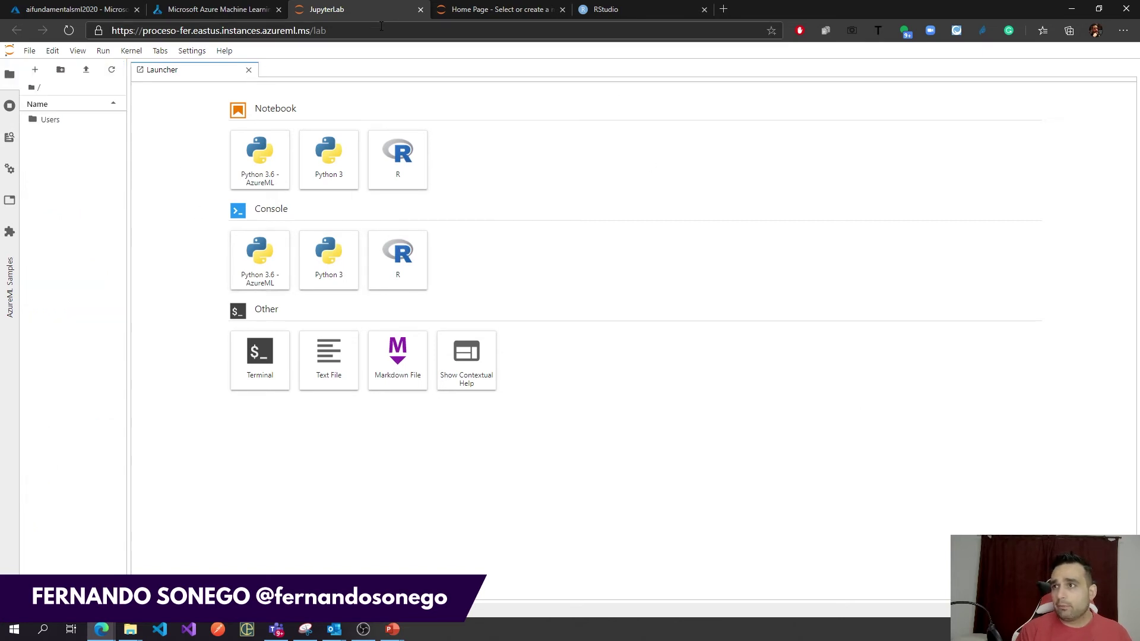
- Inspect the Users folder in Jupyter and the RStudio session, and switch back to the Azure Machine Learning compute instances list
{"action": "left_click", "coordinate": [488, 11]}
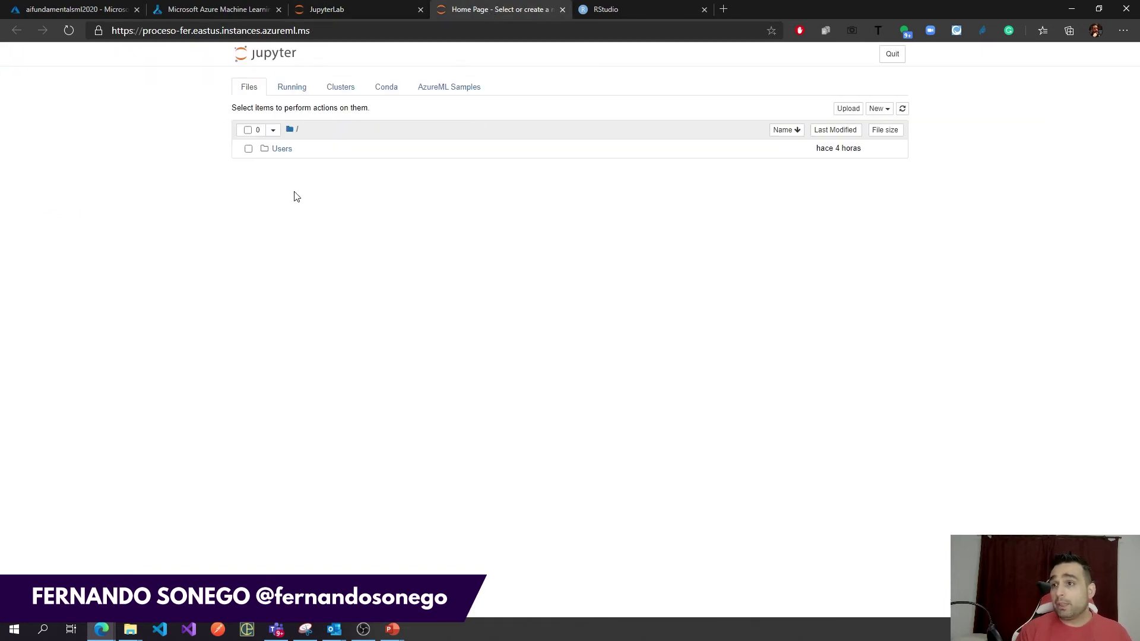
{"action": "left_click", "coordinate": [281, 149]}
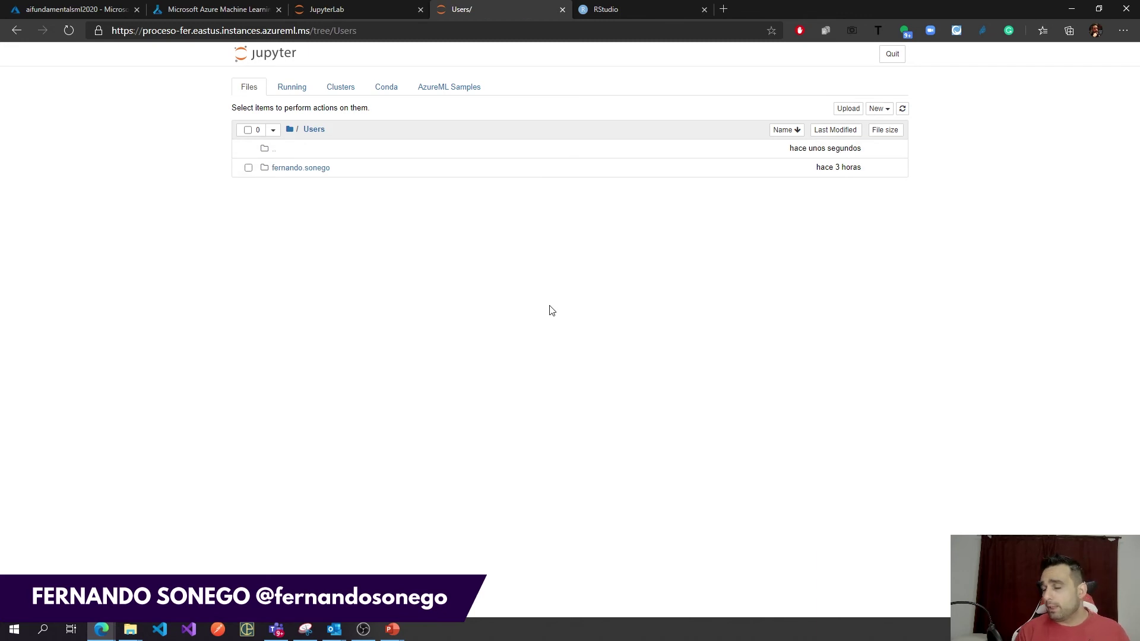
{"action": "left_click", "coordinate": [626, 16]}
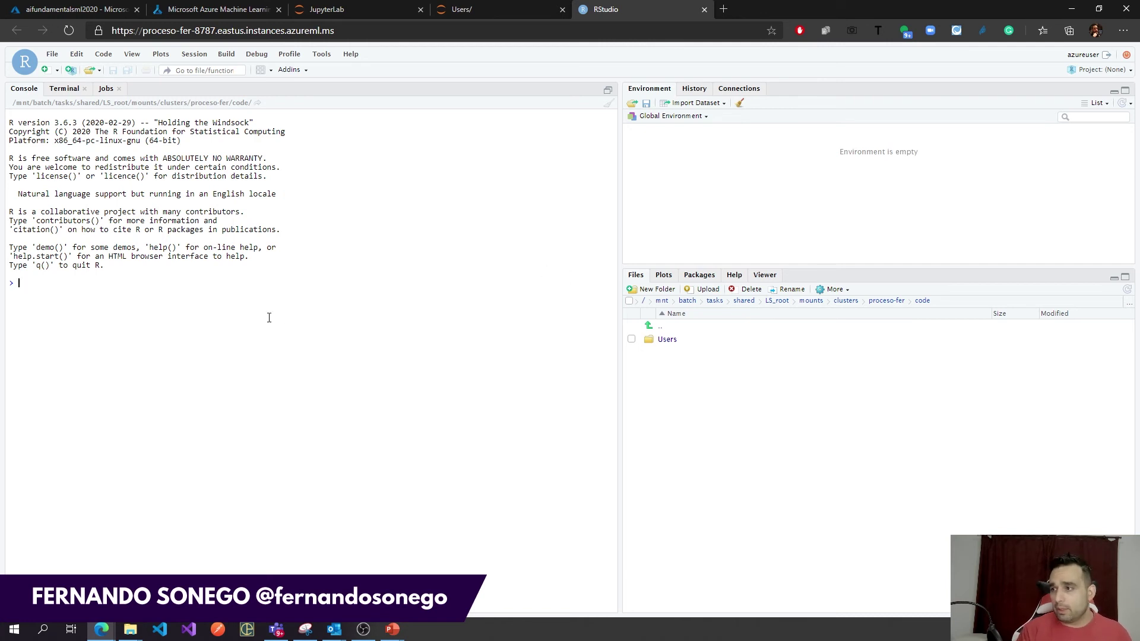
{"action": "left_click", "coordinate": [244, 16]}
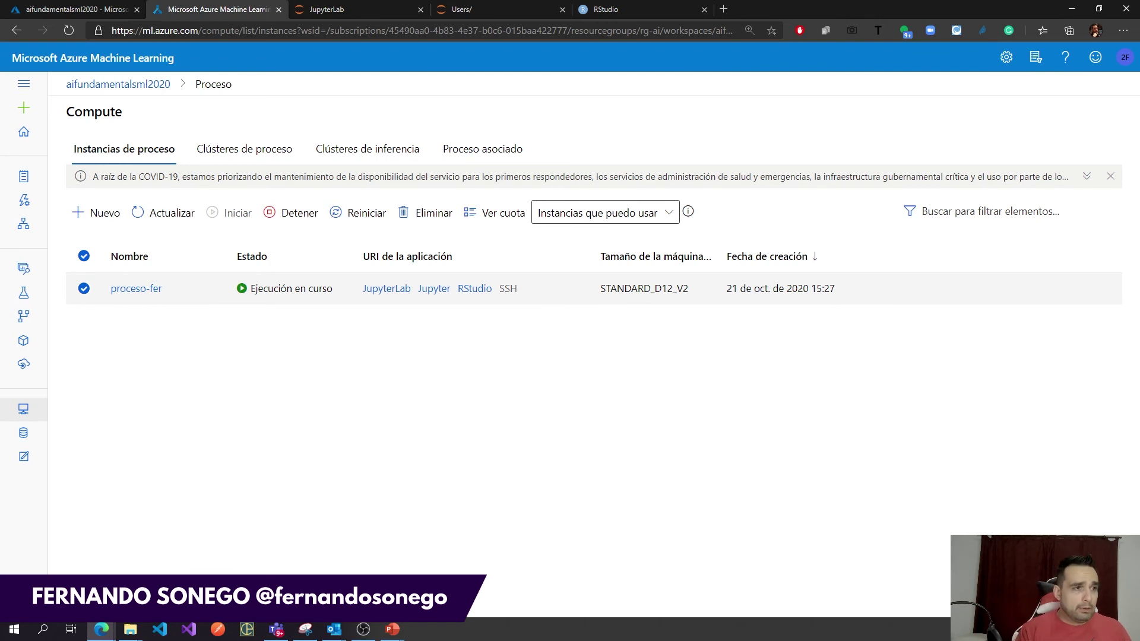